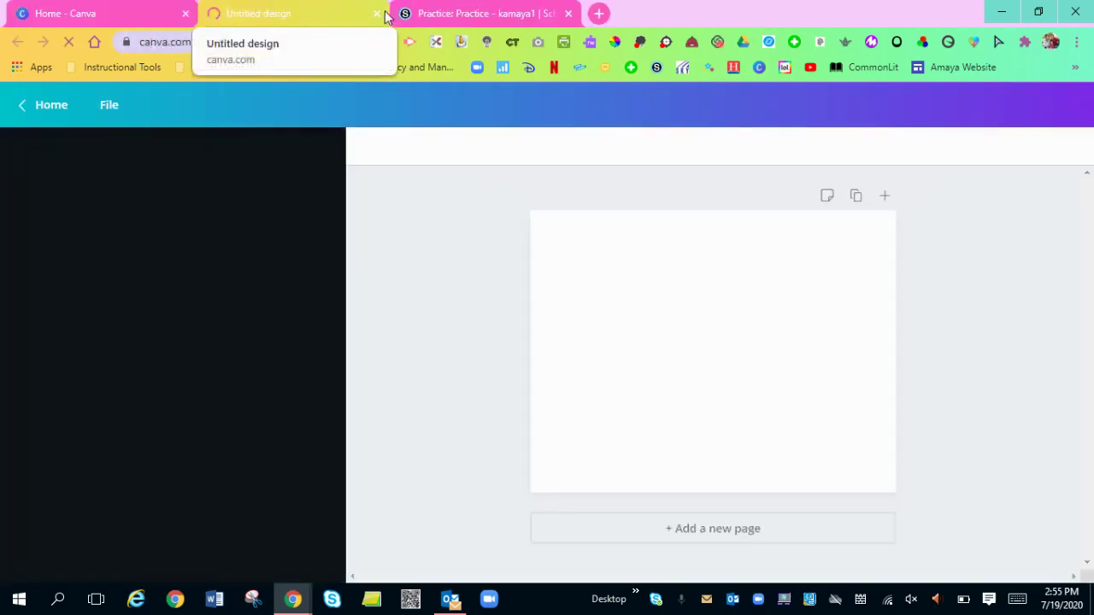
Step: Close the unused blank 'Untitled design' tab to return to Canva Home
{"action": "left_click", "coordinate": [377, 13]}
{"action": "mouse_move", "coordinate": [142, 128]}
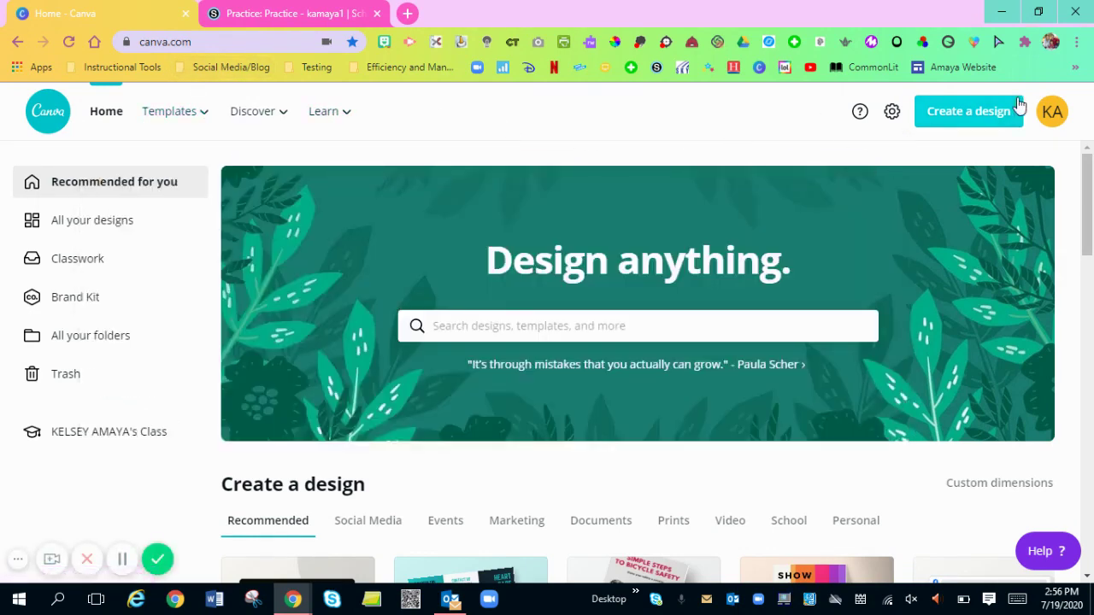
Step: Create a new blank custom design measuring 2 in × 2 in
{"action": "left_click", "coordinate": [977, 126]}
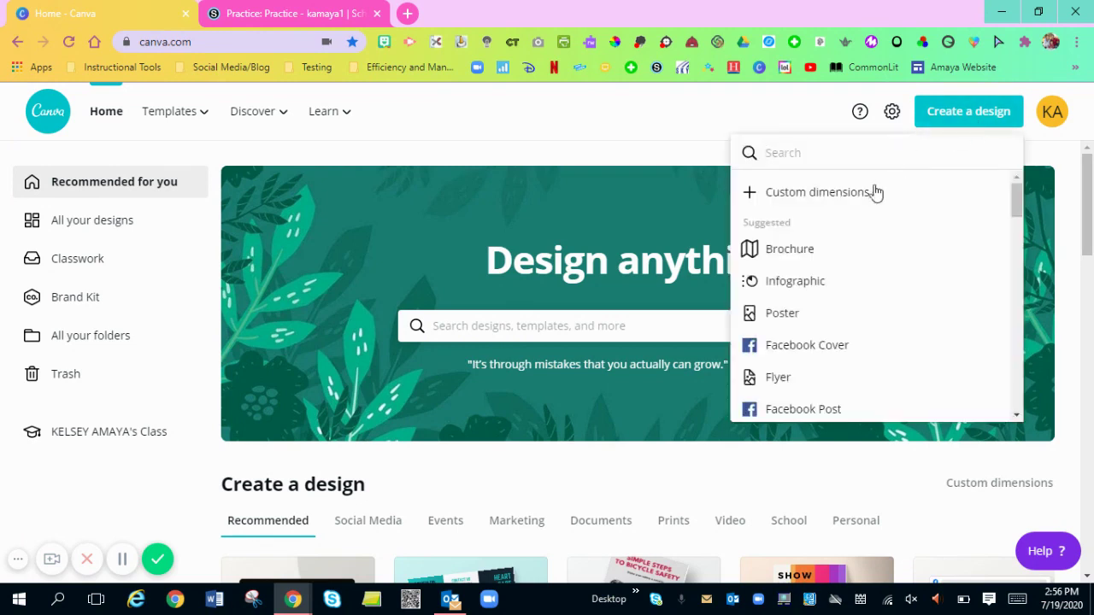
{"action": "left_click", "coordinate": [855, 200]}
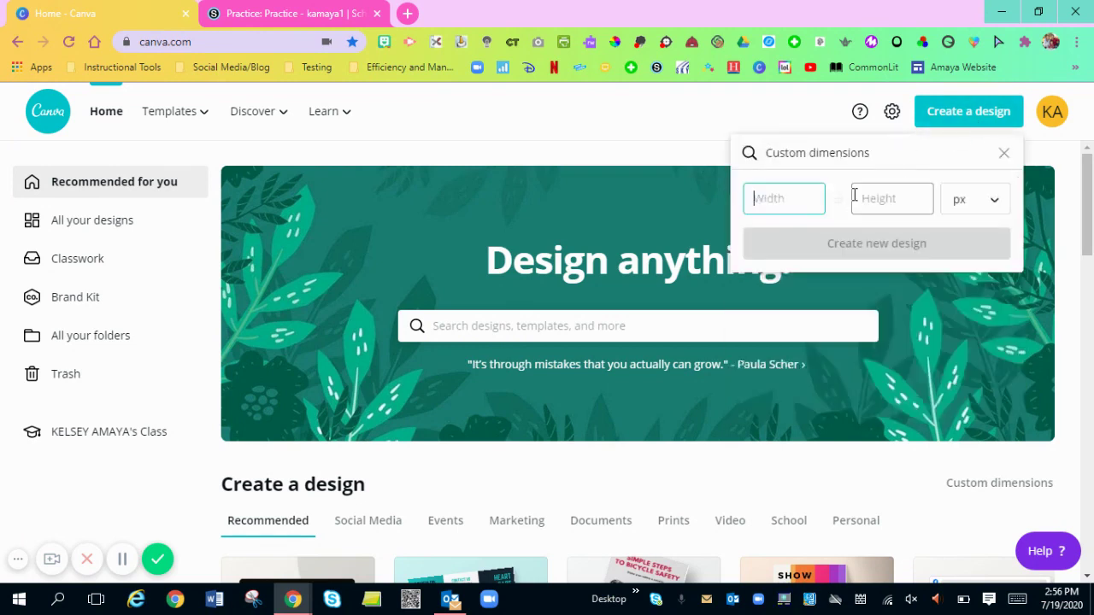
{"action": "left_click", "coordinate": [991, 205]}
{"action": "left_click", "coordinate": [968, 235]}
{"action": "left_click", "coordinate": [802, 201]}
{"action": "type", "text": "2"}
{"action": "key", "text": "Tab"}
{"action": "type", "text": "2"}
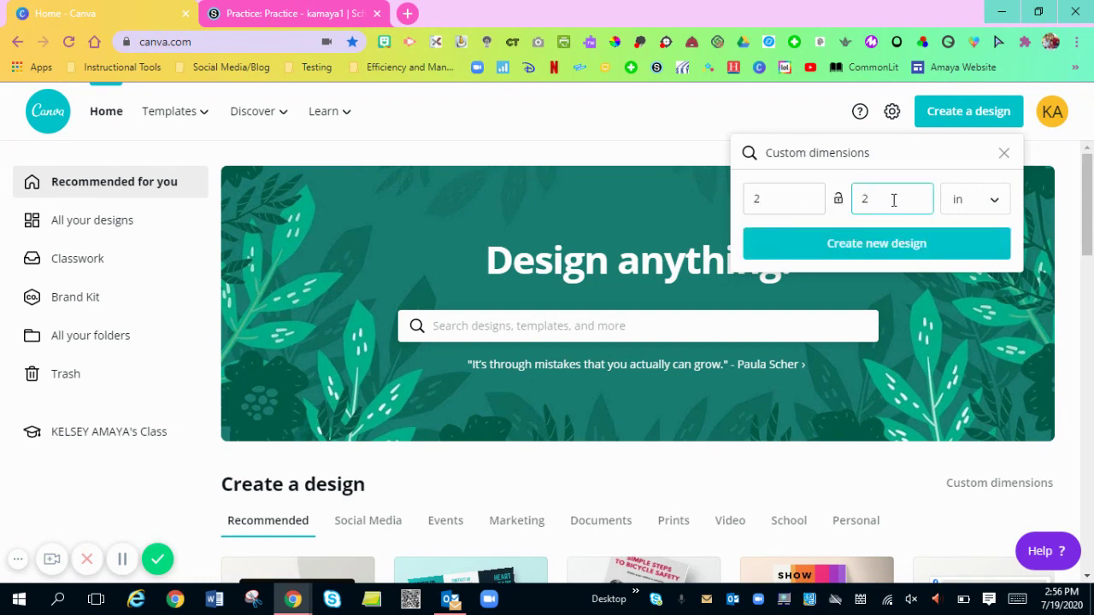
{"action": "left_click", "coordinate": [886, 251]}
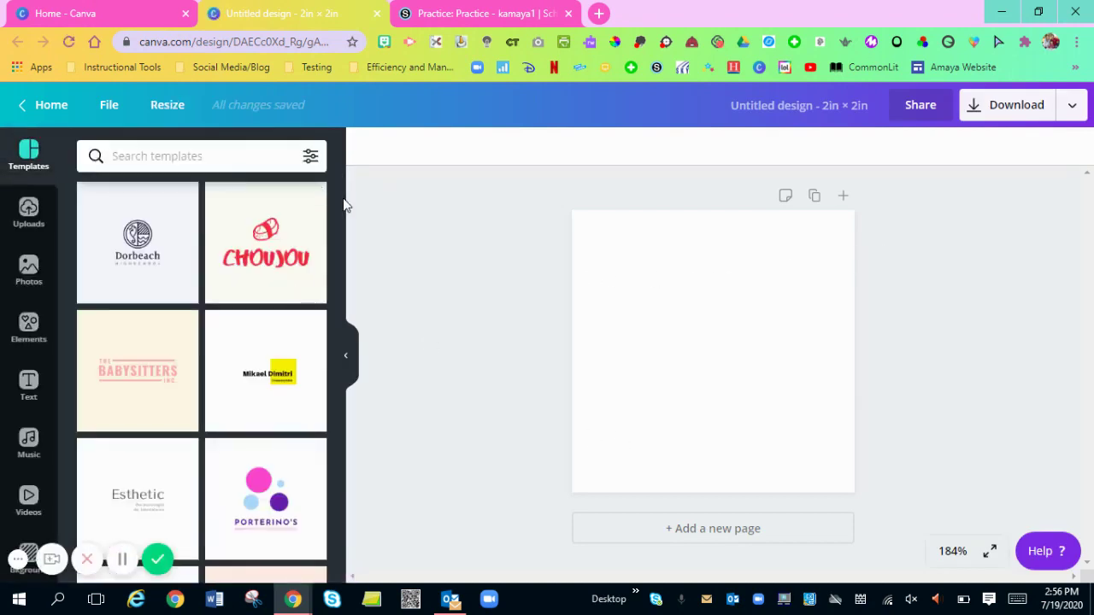
Step: Search the templates for 'fun' and scroll through the results
{"action": "left_click_drag", "start_coordinate": [339, 205], "coordinate": [330, 254]}
{"action": "type", "text": "fun"}
{"action": "key", "text": "Return"}
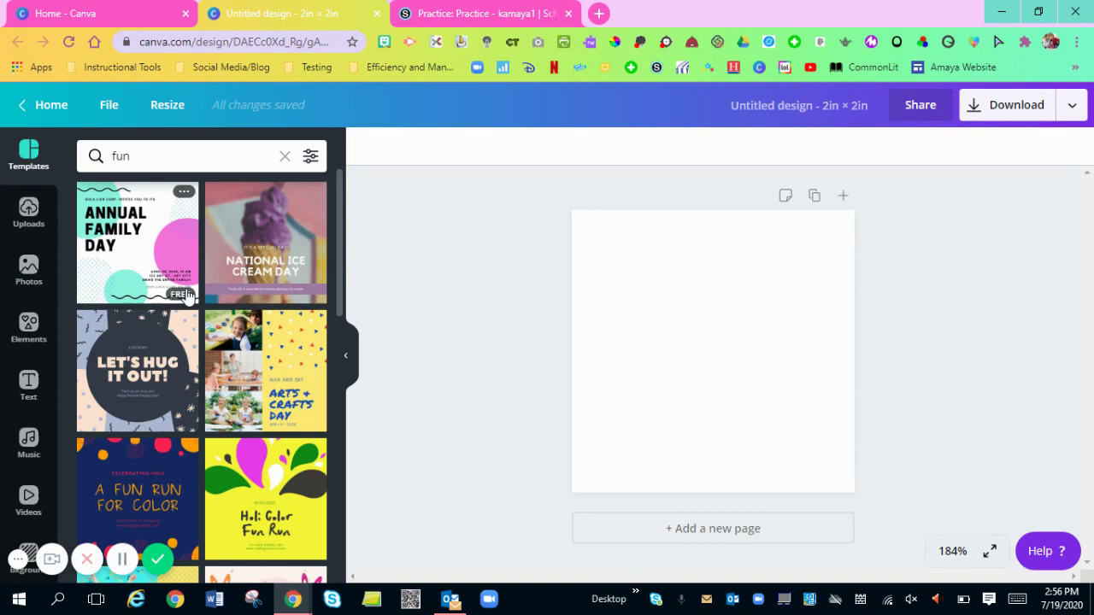
{"action": "scroll", "coordinate": [337, 359], "scroll_direction": "down", "scroll_amount": 2}
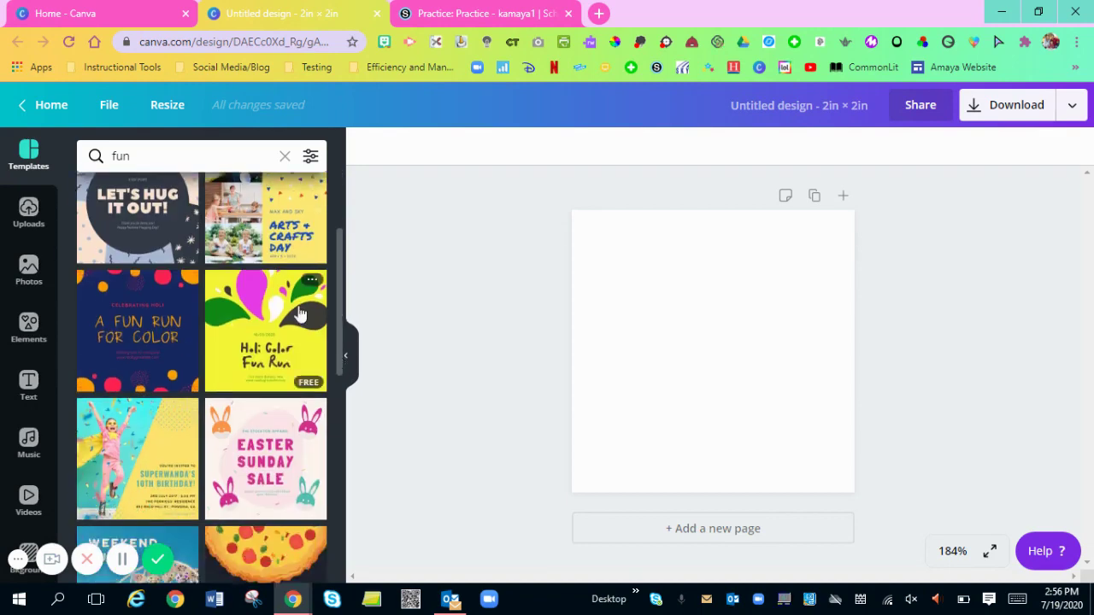
Step: Apply the Holi Color Fun Run template and recolour its green splashes dark purple
{"action": "left_click", "coordinate": [264, 325]}
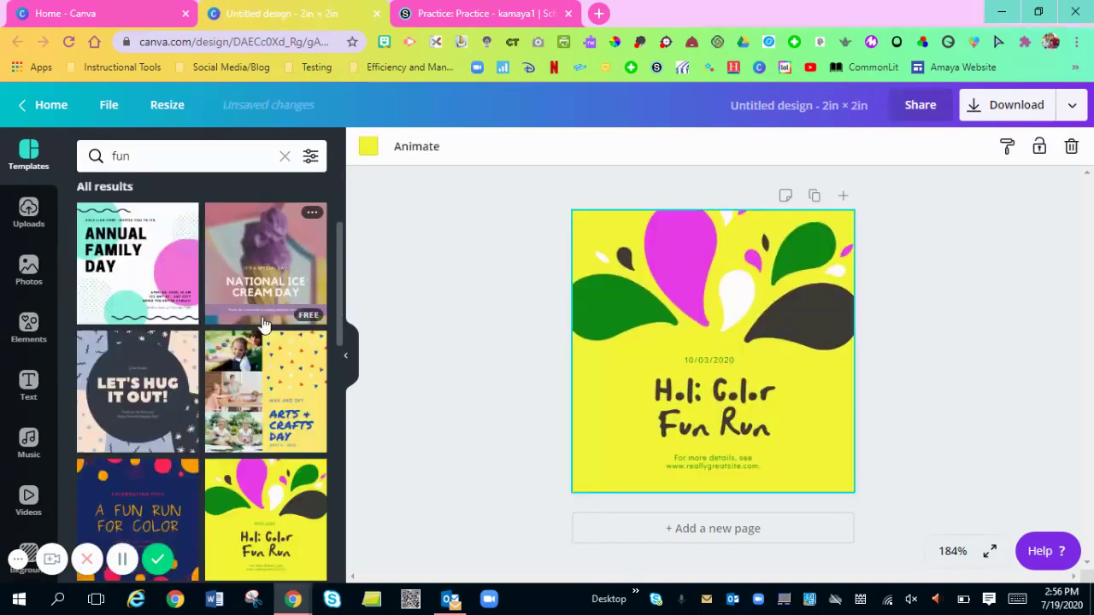
{"action": "left_click", "coordinate": [685, 271]}
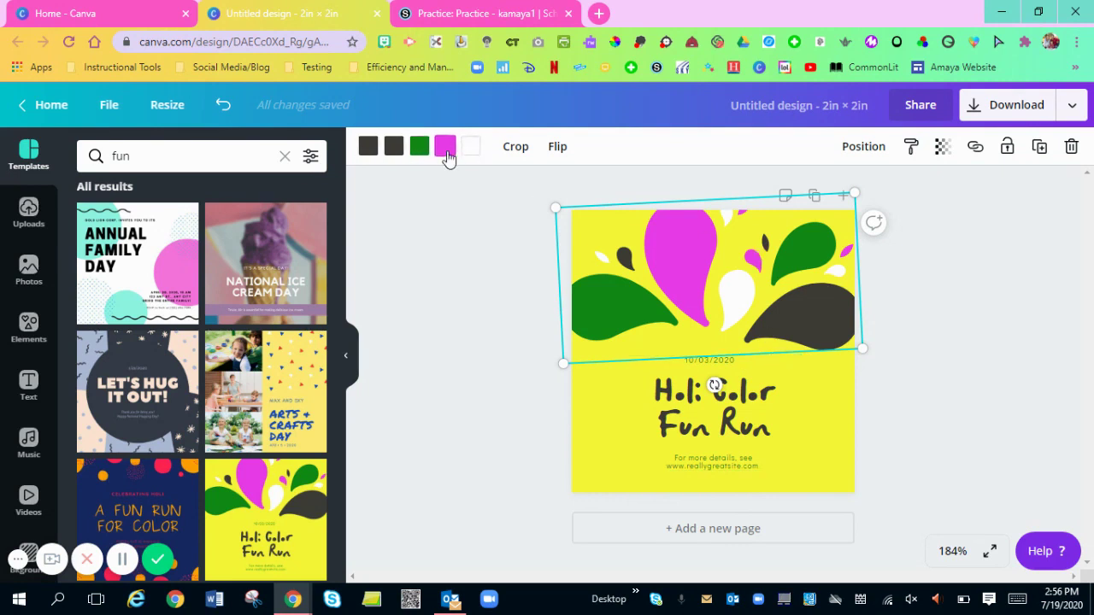
{"action": "left_click", "coordinate": [420, 149]}
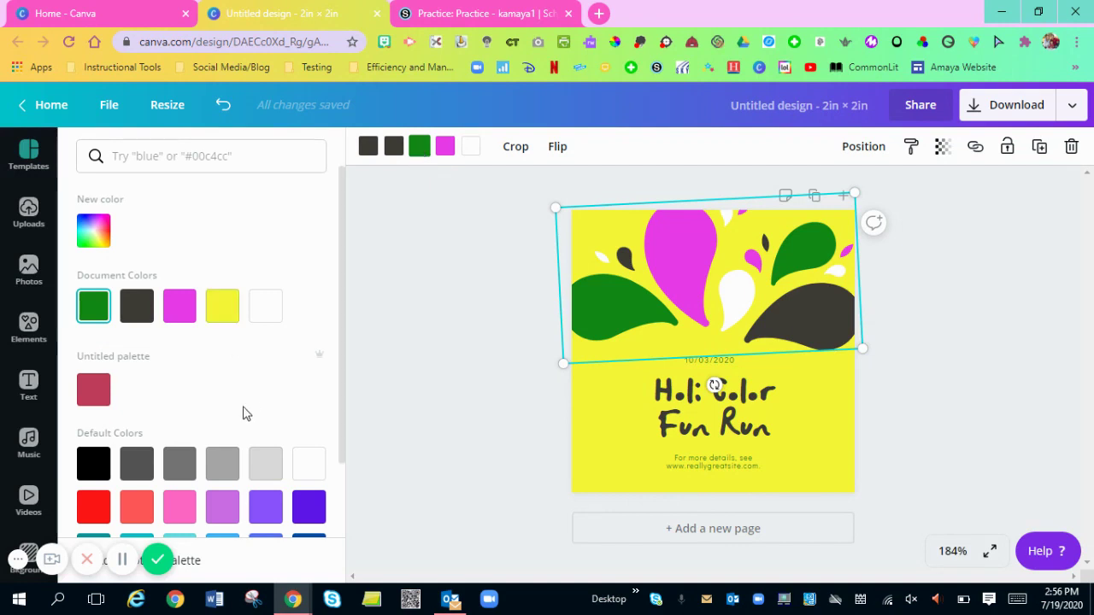
{"action": "left_click", "coordinate": [220, 508]}
{"action": "left_click", "coordinate": [309, 507]}
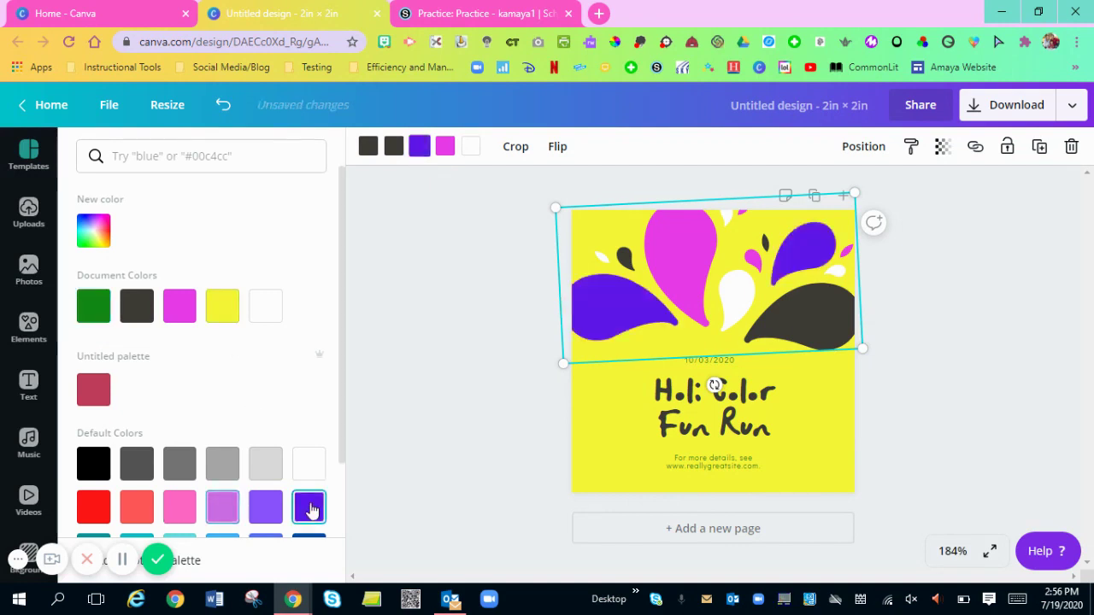
{"action": "key", "text": "Escape"}
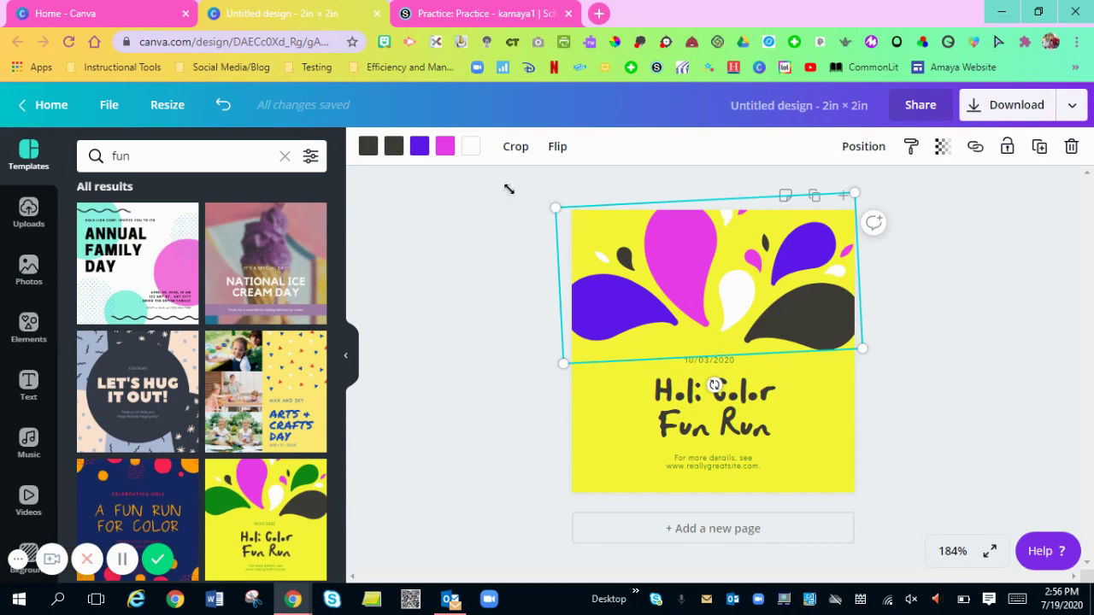
Step: Recolour the template's dark paint drops orange
{"action": "left_click", "coordinate": [367, 146]}
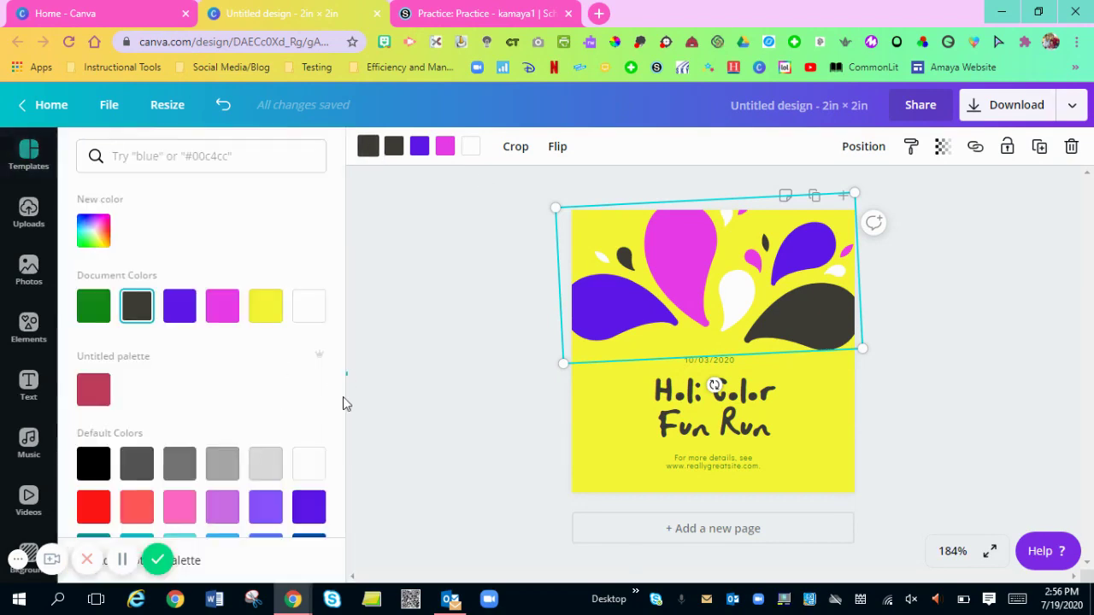
{"action": "key", "text": "Escape"}
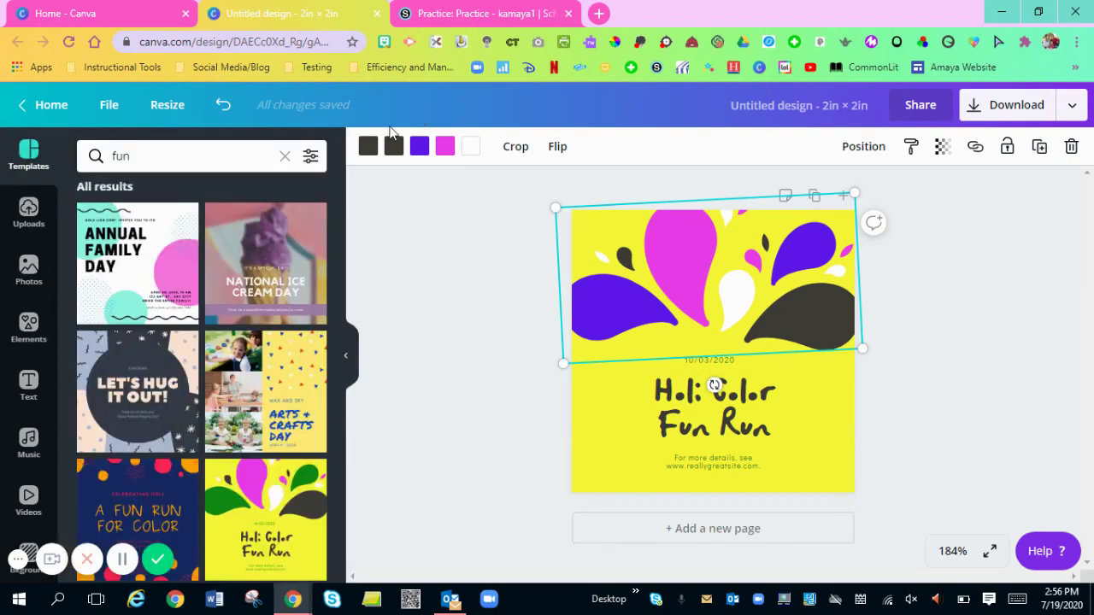
{"action": "left_click", "coordinate": [368, 147]}
{"action": "scroll", "coordinate": [333, 376], "scroll_direction": "down", "scroll_amount": 1}
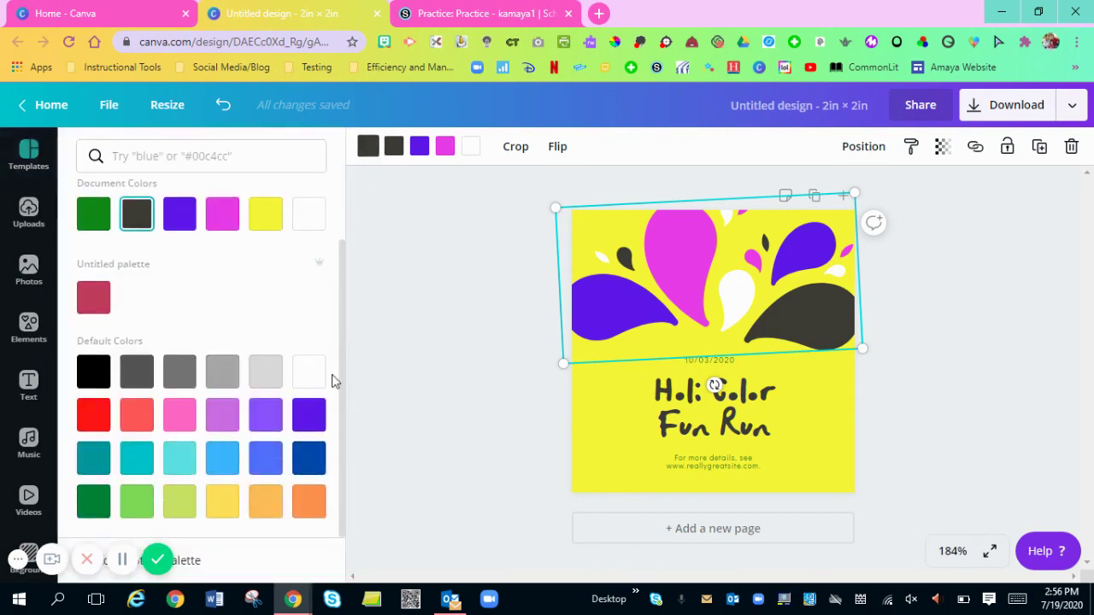
{"action": "left_click", "coordinate": [308, 502]}
{"action": "key", "text": "Escape"}
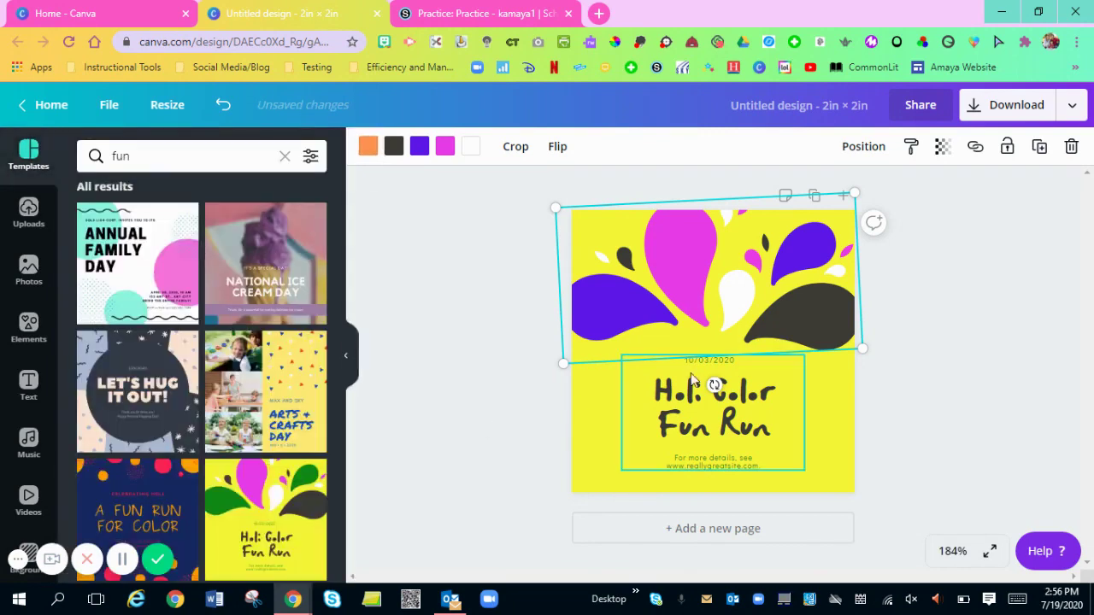
Step: Delete the 10/03/2020 date and Holi Color Fun Run text, then nudge the splashes up
{"action": "left_click", "coordinate": [981, 306]}
{"action": "left_click", "coordinate": [728, 396]}
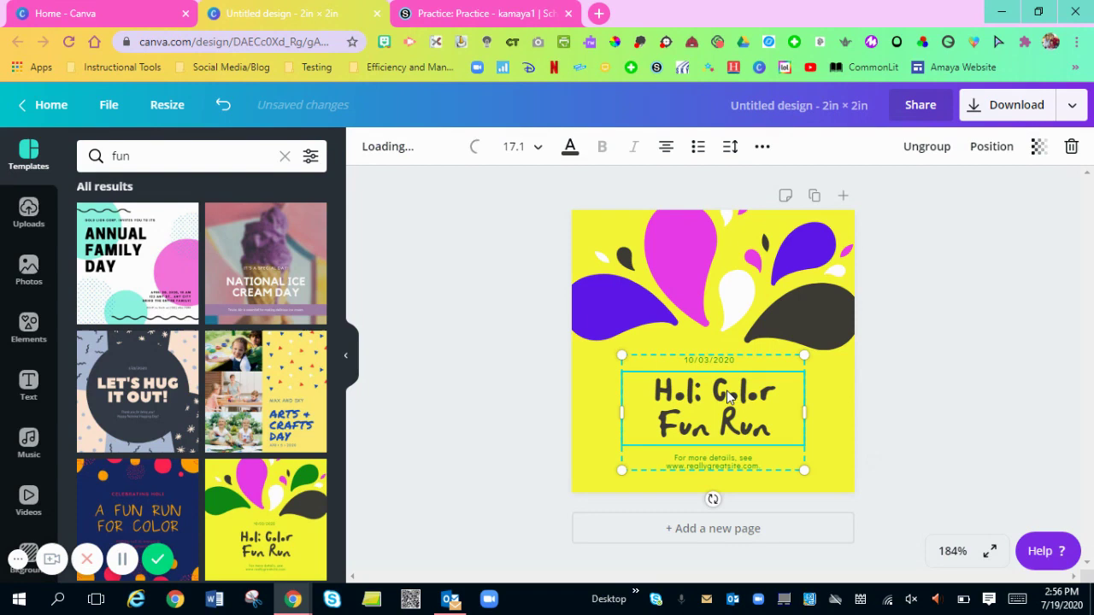
{"action": "left_click", "coordinate": [731, 361]}
{"action": "key", "text": "Delete"}
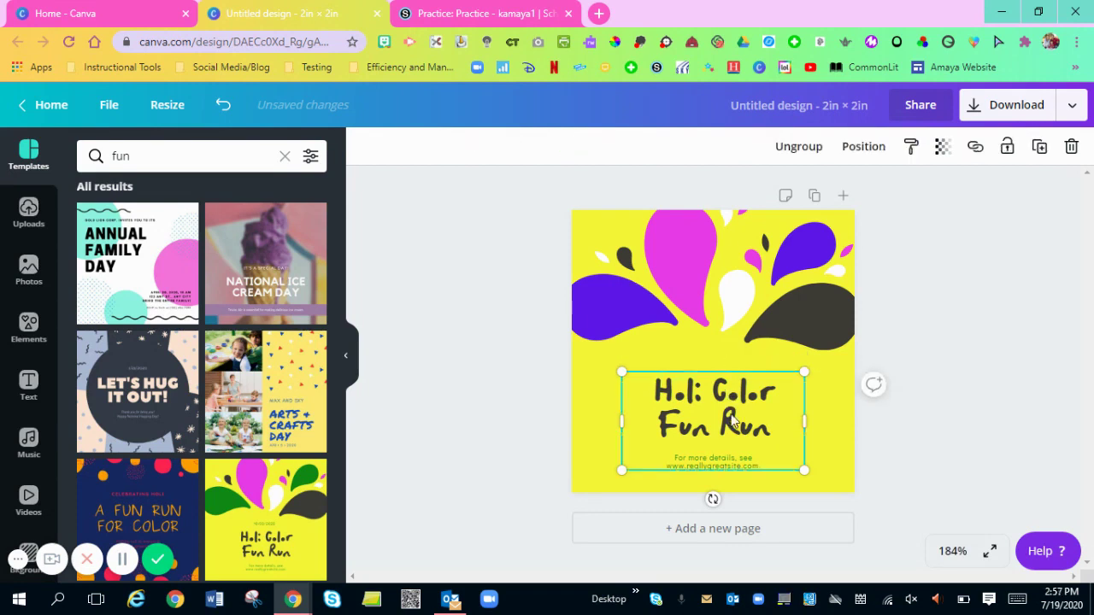
{"action": "key", "text": "Delete"}
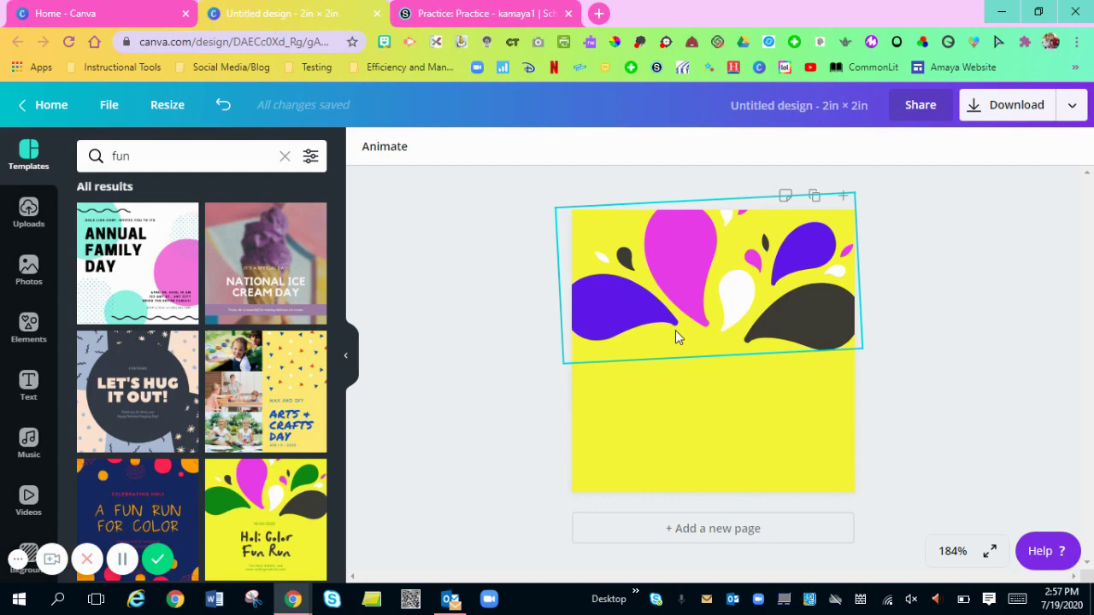
{"action": "left_click_drag", "start_coordinate": [835, 304], "coordinate": [833, 297]}
{"action": "left_click", "coordinate": [921, 307]}
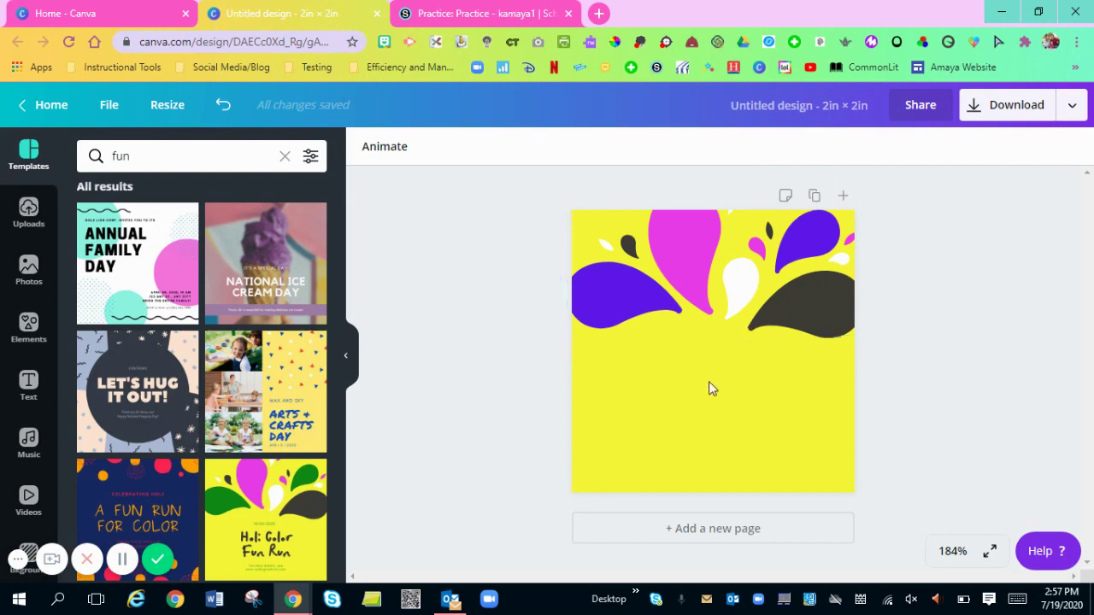
Step: Add a heading text box and type 'For The Parents' into it
{"action": "left_click", "coordinate": [45, 389]}
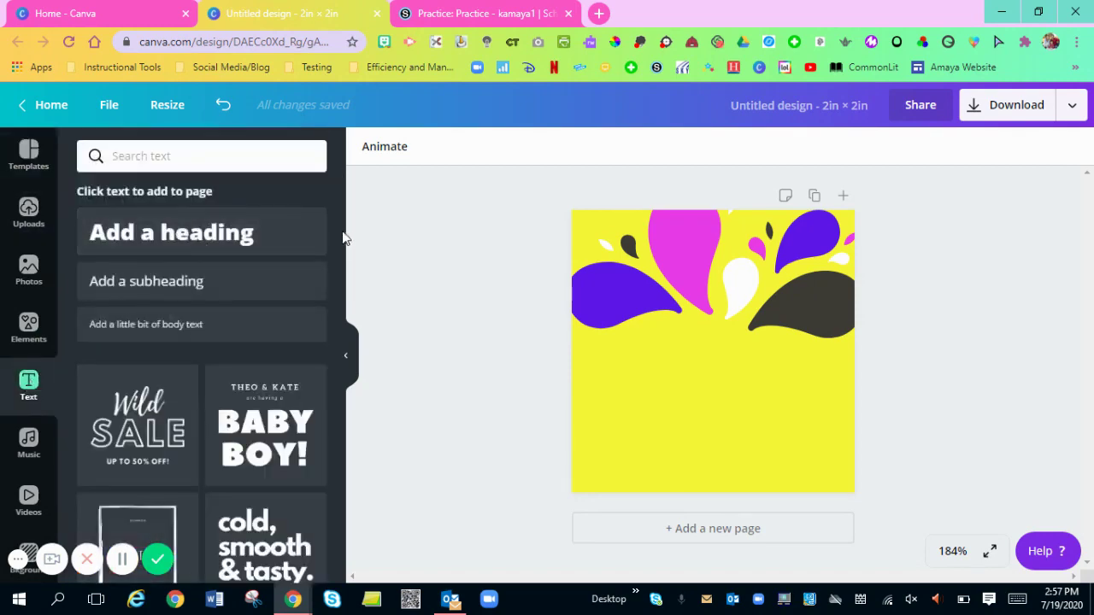
{"action": "left_click_drag", "start_coordinate": [341, 237], "coordinate": [330, 299]}
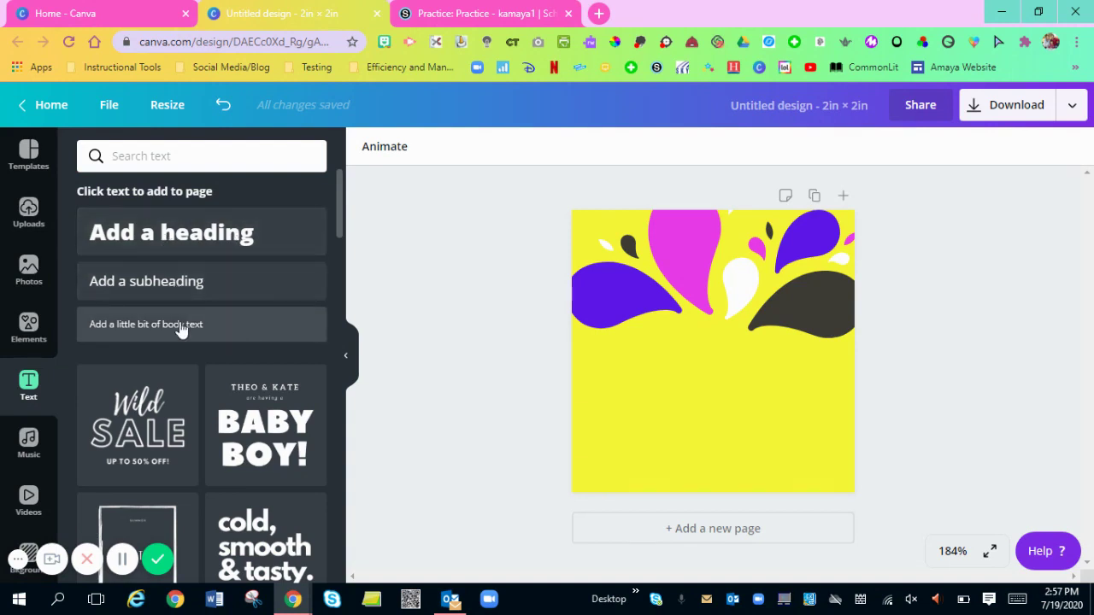
{"action": "left_click", "coordinate": [225, 245]}
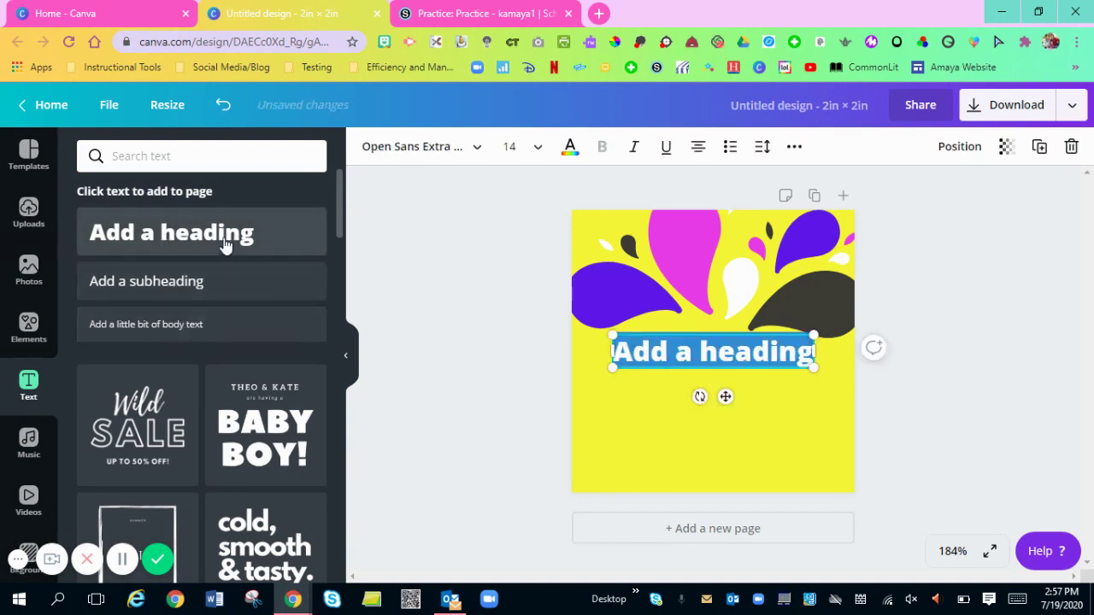
{"action": "left_click", "coordinate": [470, 13]}
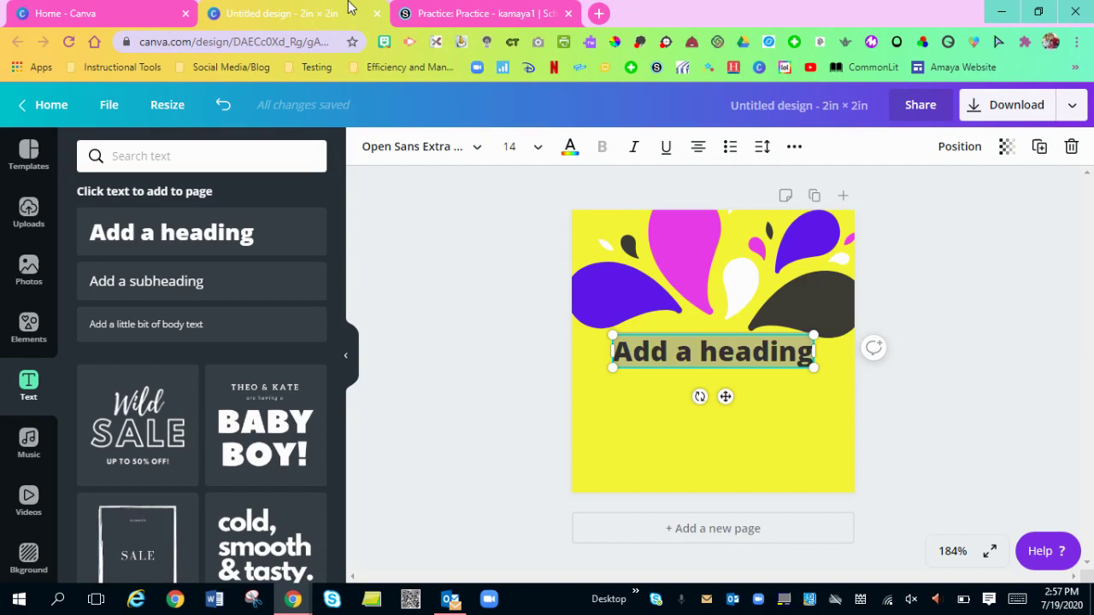
{"action": "left_click", "coordinate": [342, 10]}
{"action": "type", "text": "For Th"}
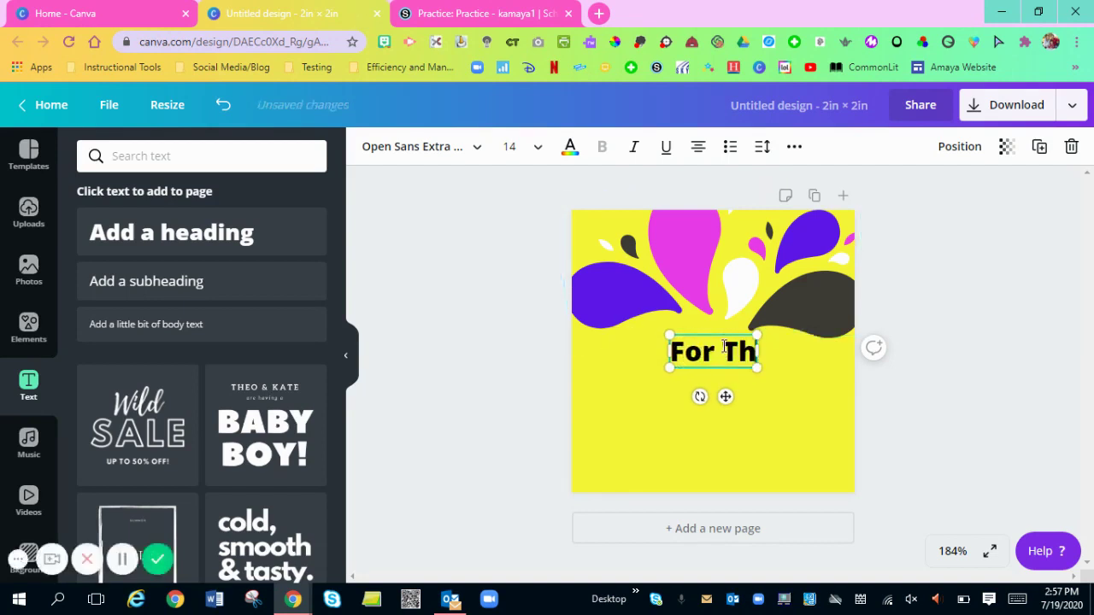
{"action": "type", "text": "e Parents"}
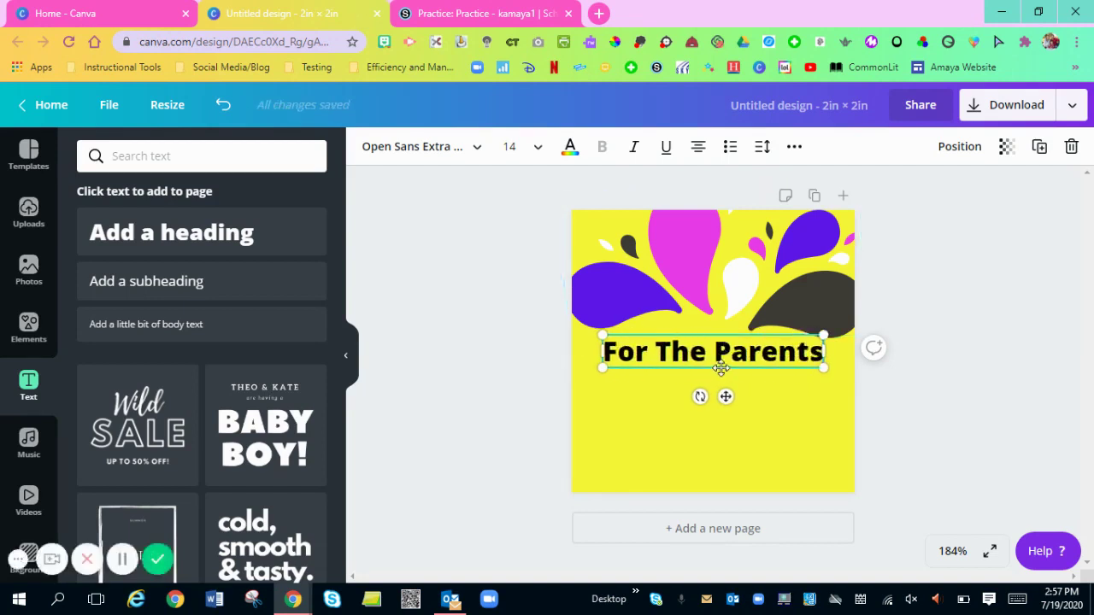
{"action": "key", "text": "ctrl+shift+Left"}
{"action": "key", "text": "ctrl+shift+Left"}
{"action": "key", "text": "ctrl+shift+Left"}
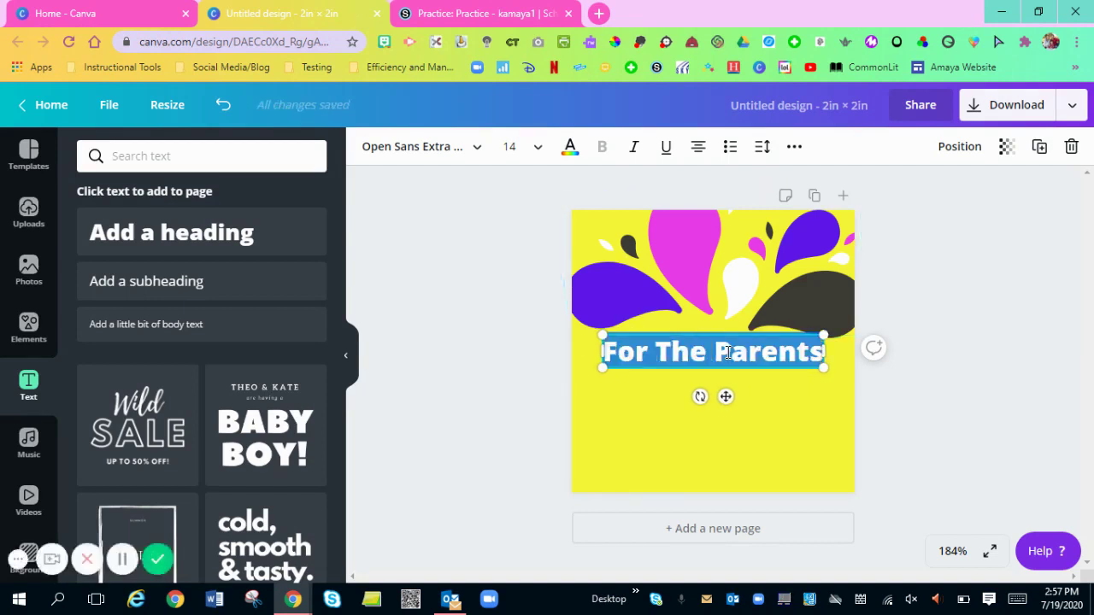
Step: Change the heading font to Monument and colour its text purple
{"action": "left_click", "coordinate": [436, 151]}
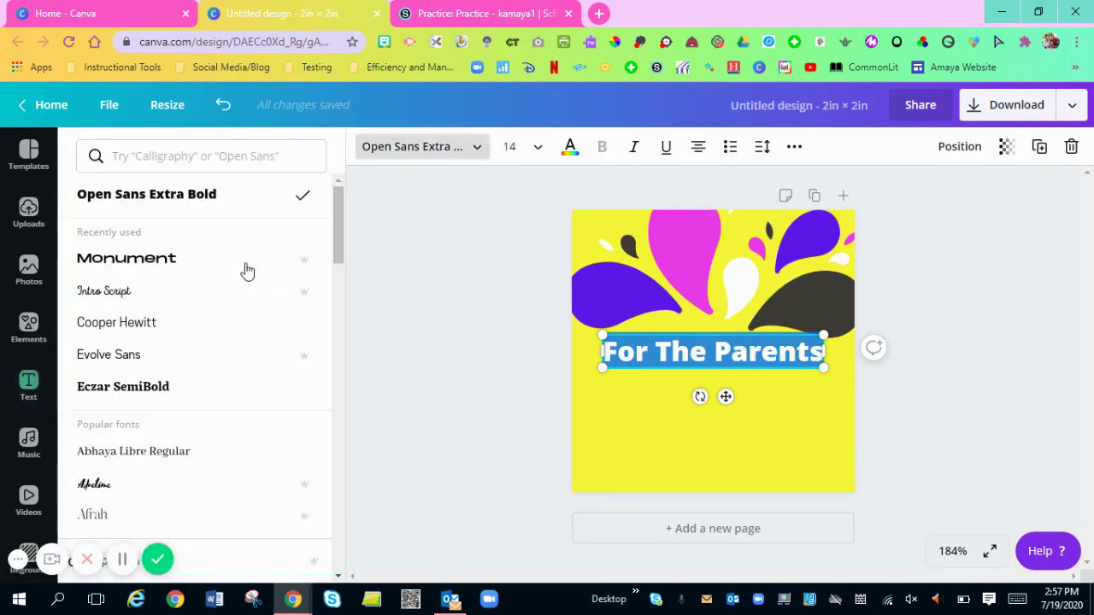
{"action": "mouse_move", "coordinate": [339, 222]}
{"action": "left_mouse_down"}
{"action": "mouse_move", "coordinate": [342, 345]}
{"action": "mouse_move", "coordinate": [345, 214]}
{"action": "left_mouse_up"}
{"action": "left_click", "coordinate": [200, 258]}
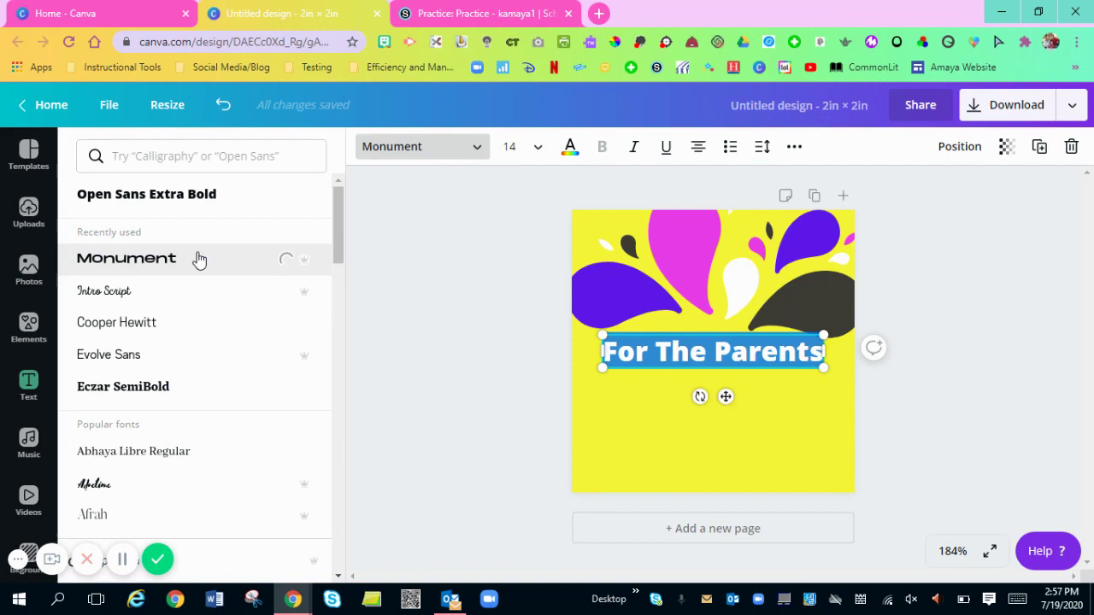
{"action": "left_click_drag", "start_coordinate": [826, 406], "coordinate": [854, 415]}
{"action": "left_click", "coordinate": [790, 384]}
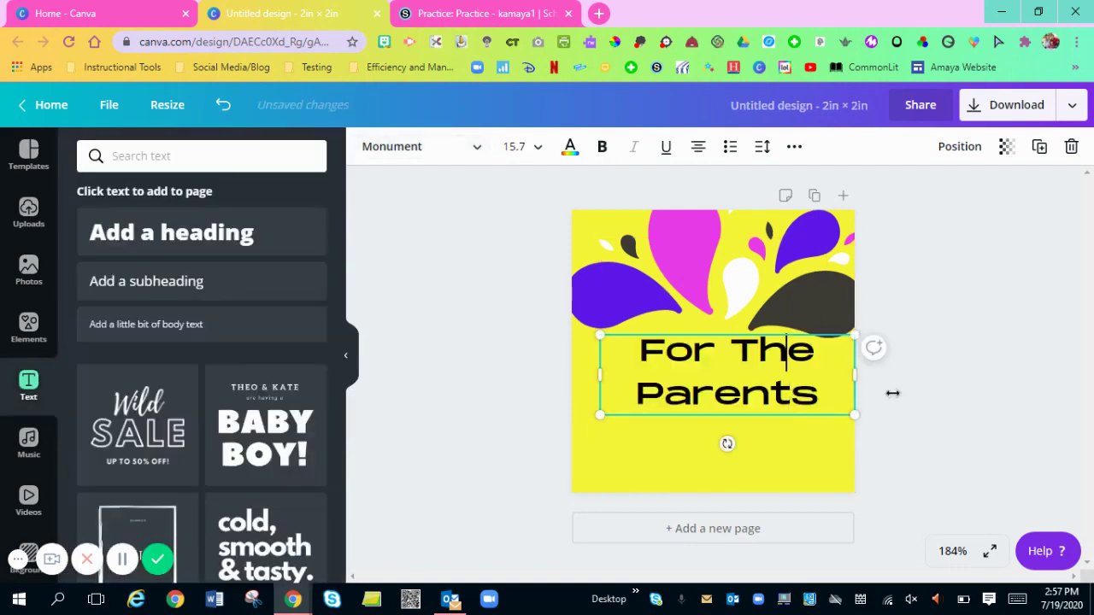
{"action": "left_click", "coordinate": [892, 393]}
{"action": "left_click", "coordinate": [821, 390]}
{"action": "left_click_drag", "start_coordinate": [820, 391], "coordinate": [615, 347]}
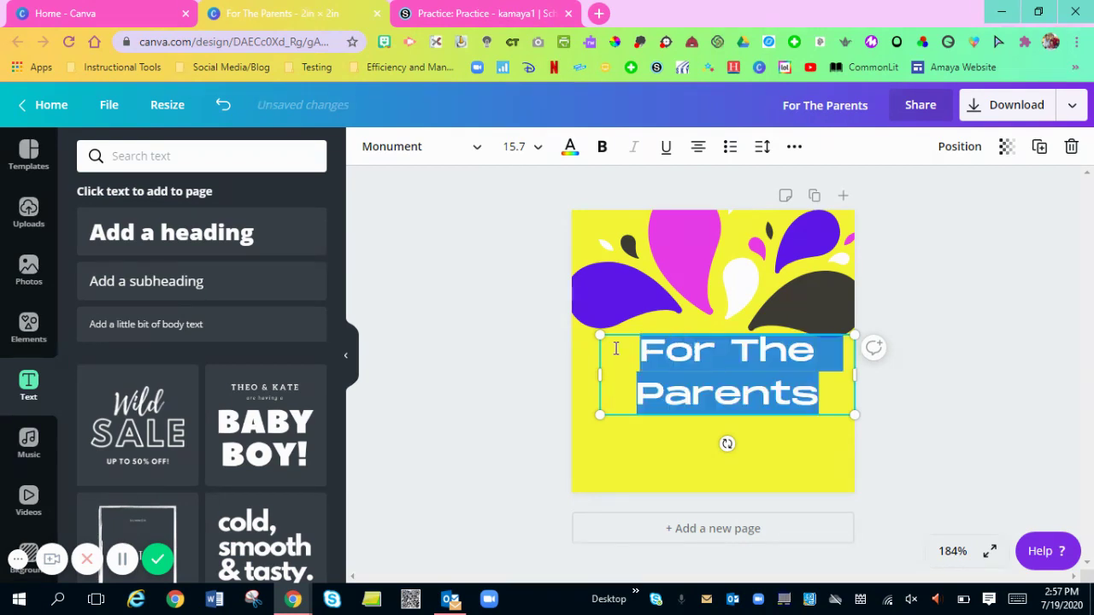
{"action": "left_click", "coordinate": [569, 149]}
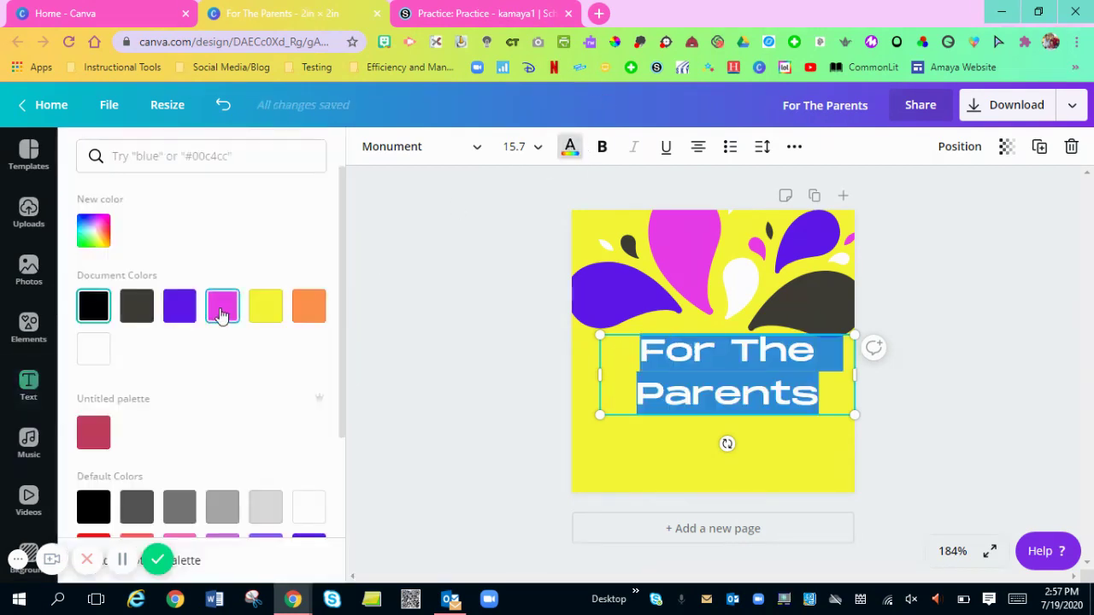
{"action": "left_click", "coordinate": [184, 311]}
{"action": "left_click", "coordinate": [449, 342]}
Step: Make the heading bold at size 18 and position it below the splashes
{"action": "left_click", "coordinate": [697, 461]}
{"action": "left_click_drag", "start_coordinate": [712, 378], "coordinate": [698, 395]}
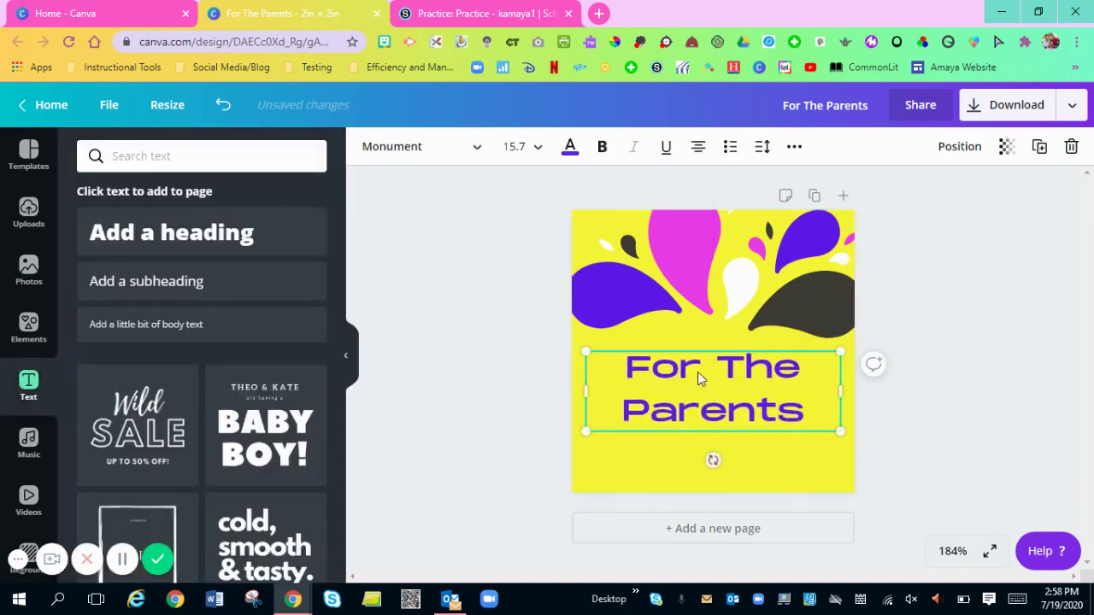
{"action": "double_click", "coordinate": [743, 384]}
{"action": "key", "text": "ctrl+a"}
{"action": "left_click", "coordinate": [602, 149]}
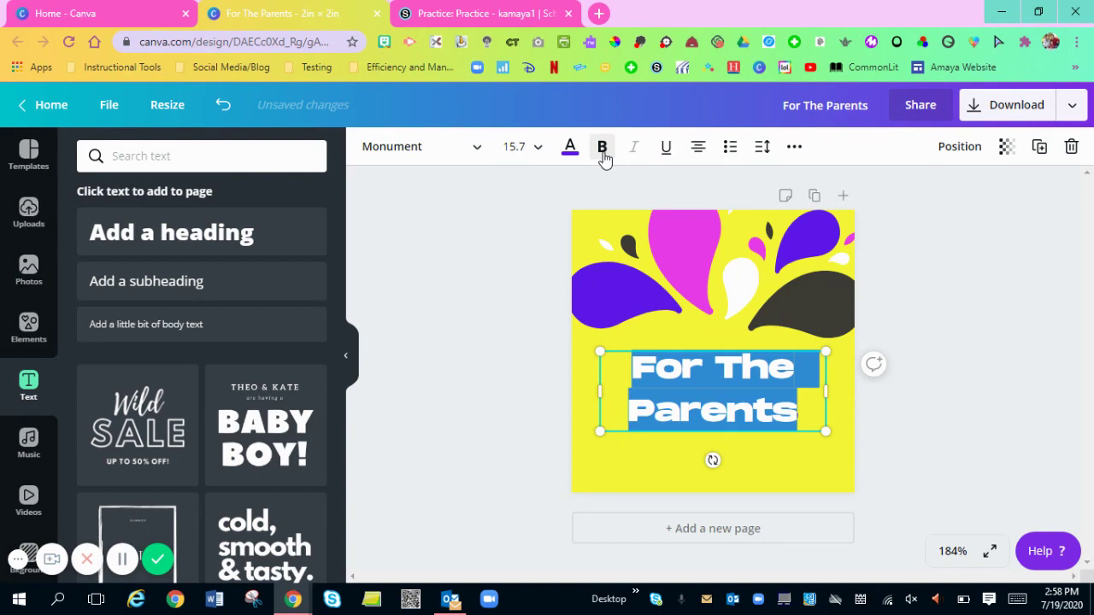
{"action": "left_click", "coordinate": [545, 147]}
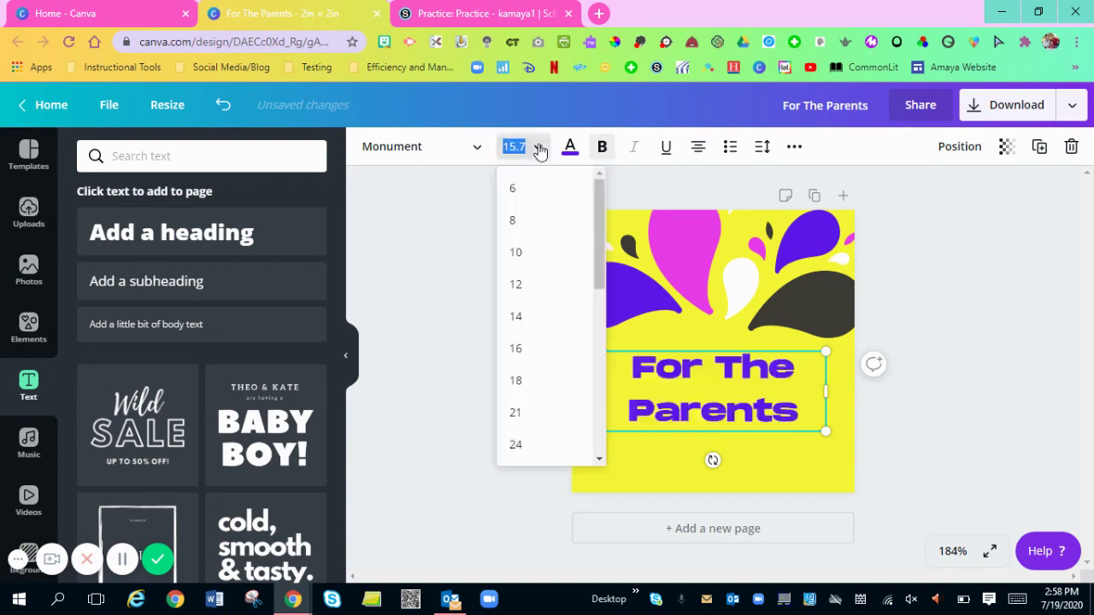
{"action": "left_click", "coordinate": [531, 354]}
{"action": "left_click", "coordinate": [538, 152]}
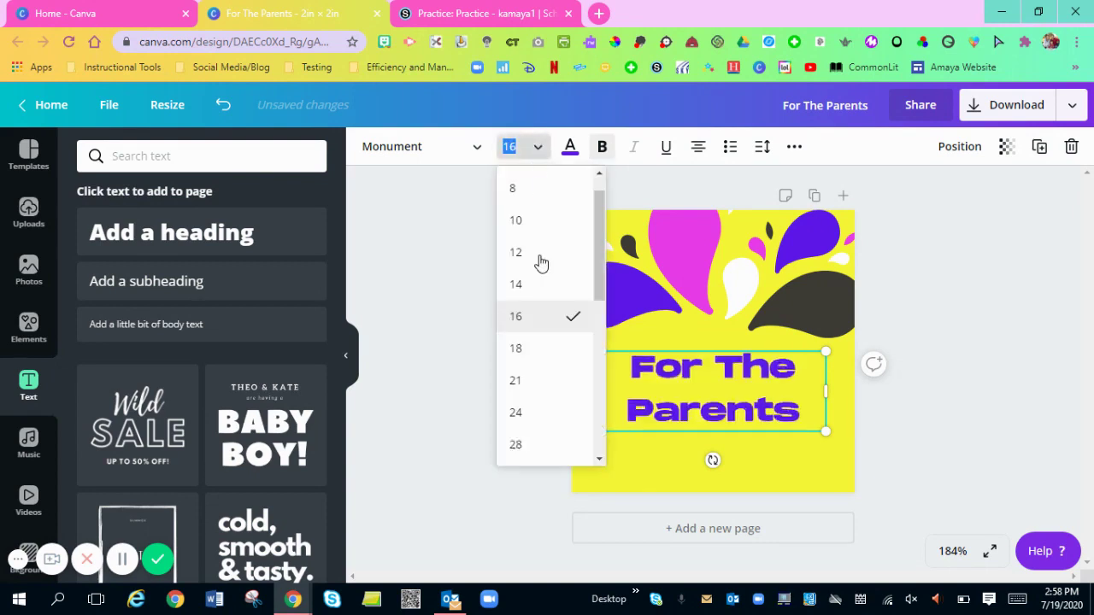
{"action": "left_click", "coordinate": [531, 363]}
{"action": "left_click", "coordinate": [857, 451]}
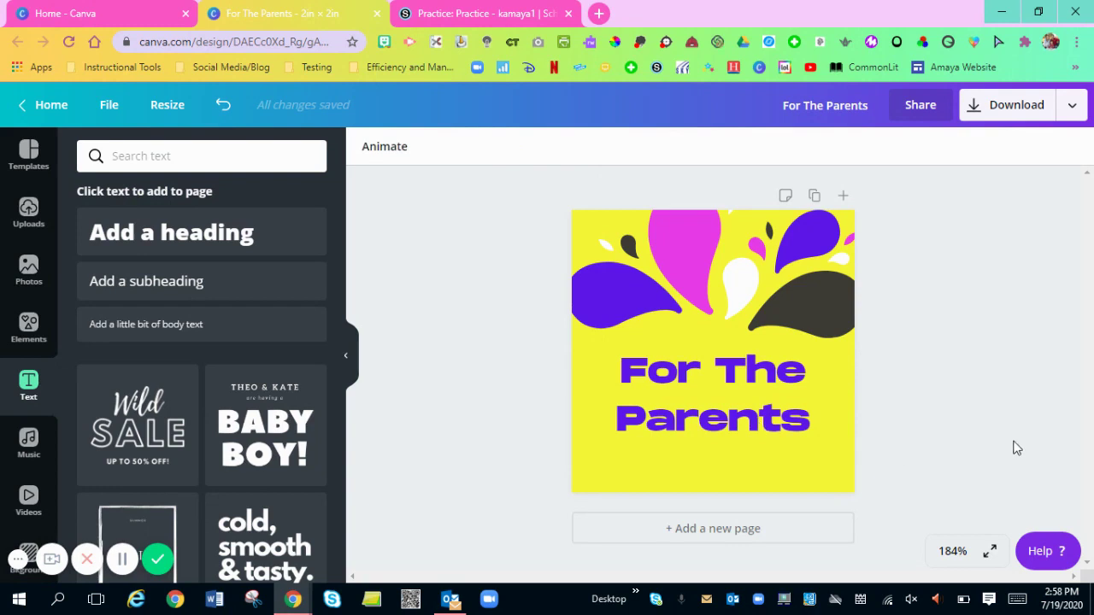
{"action": "left_click_drag", "start_coordinate": [784, 406], "coordinate": [791, 395]}
{"action": "left_click", "coordinate": [953, 400]}
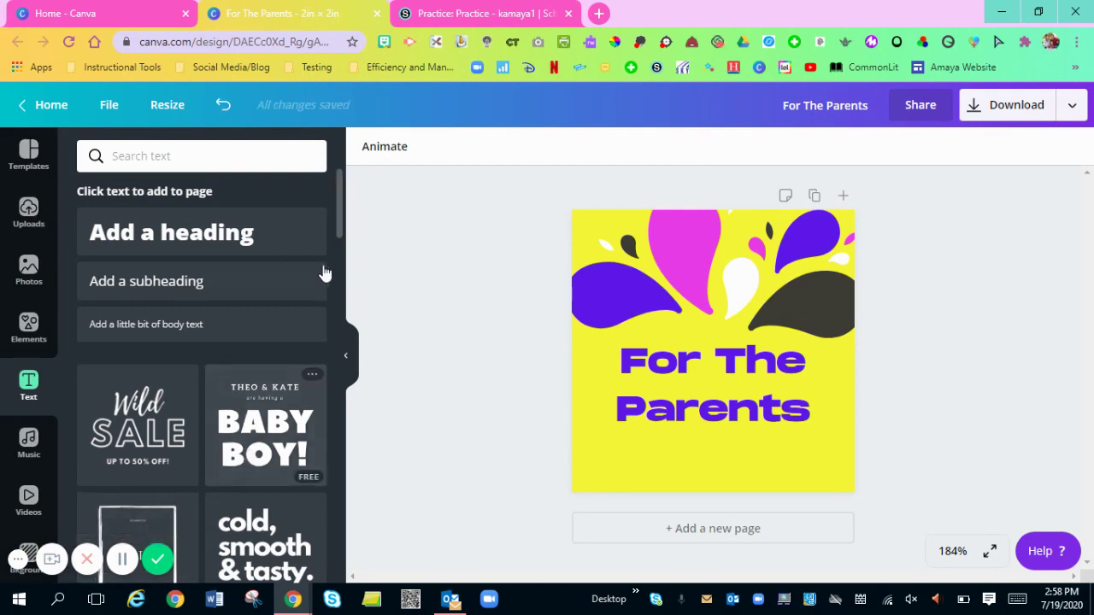
Step: Open the GIPHY app from the side panel's More apps and integrations
{"action": "scroll", "coordinate": [57, 376], "scroll_direction": "down", "scroll_amount": 3}
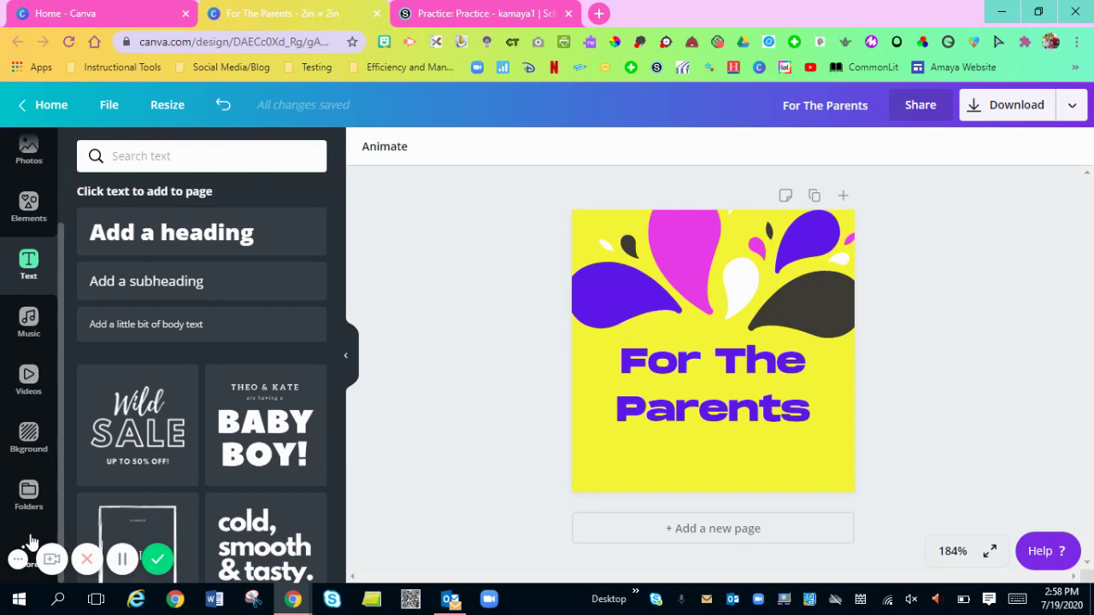
{"action": "left_click", "coordinate": [30, 536]}
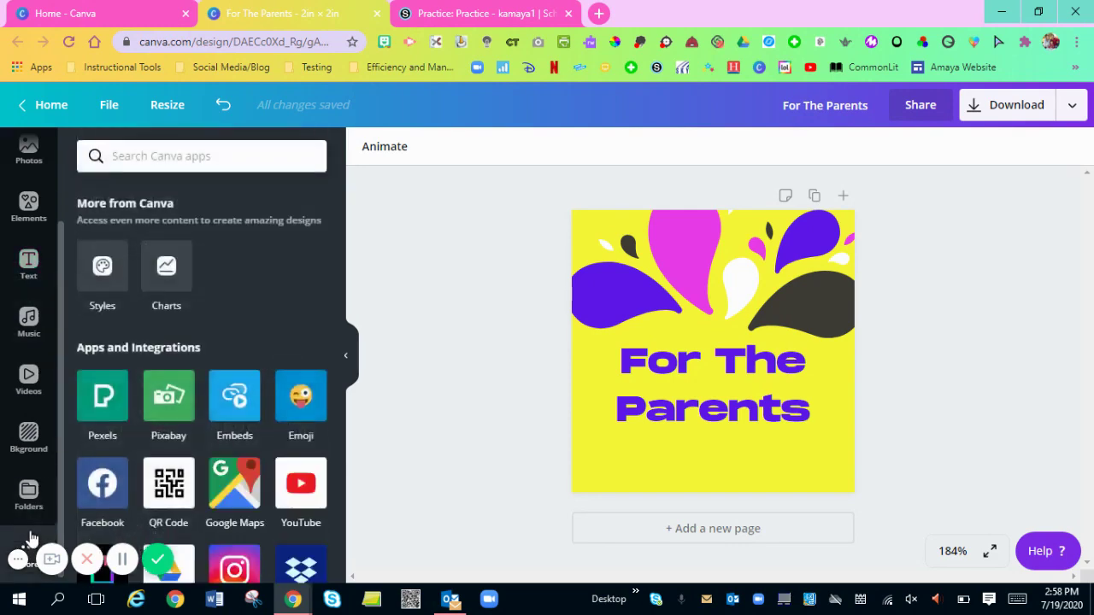
{"action": "scroll", "coordinate": [104, 334], "scroll_direction": "down", "scroll_amount": 3}
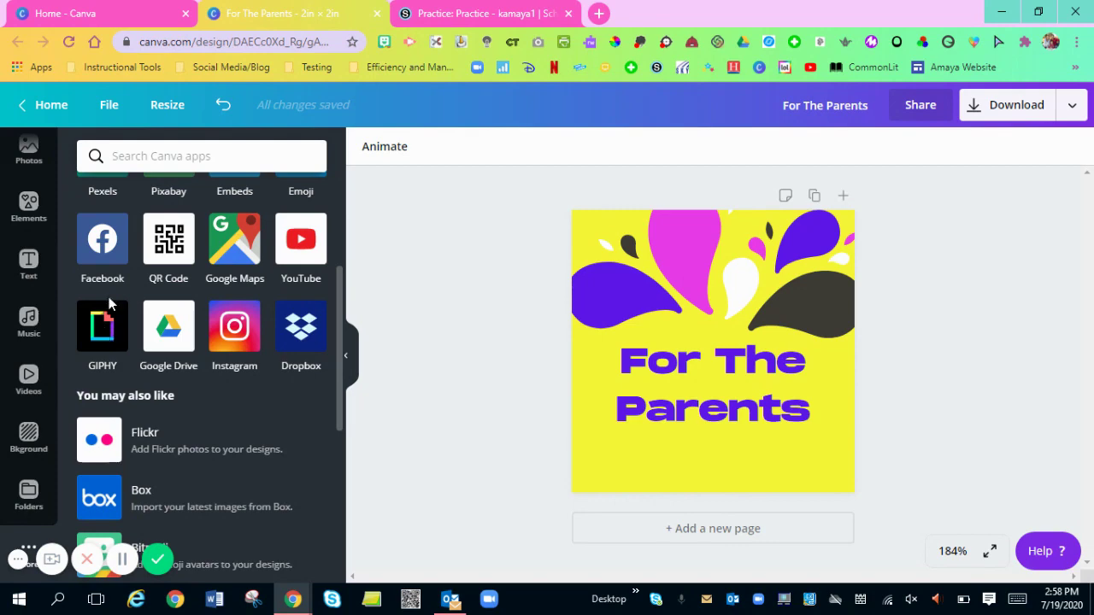
{"action": "left_click", "coordinate": [105, 331]}
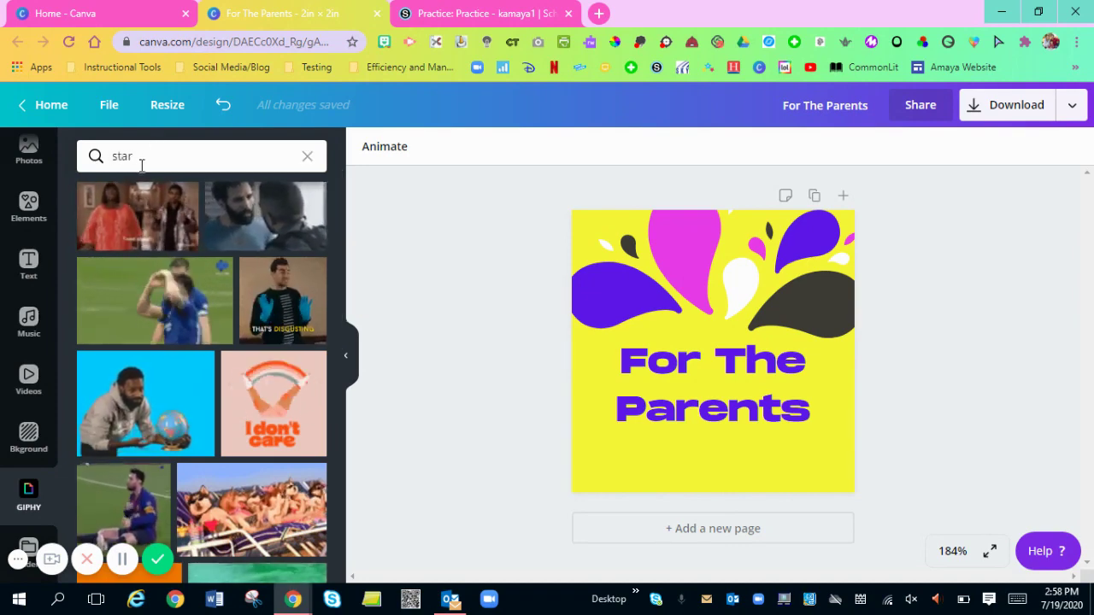
Step: Search GIPHY for star stickers, add a white sparkle, then delete it
{"action": "key", "text": "Return"}
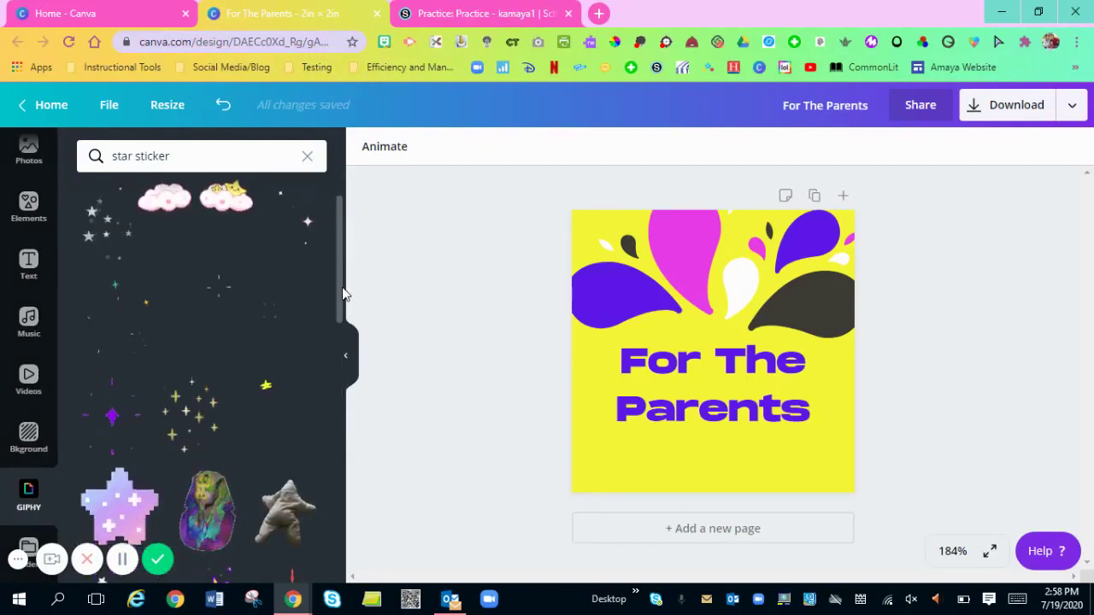
{"action": "left_click_drag", "start_coordinate": [341, 294], "coordinate": [331, 510]}
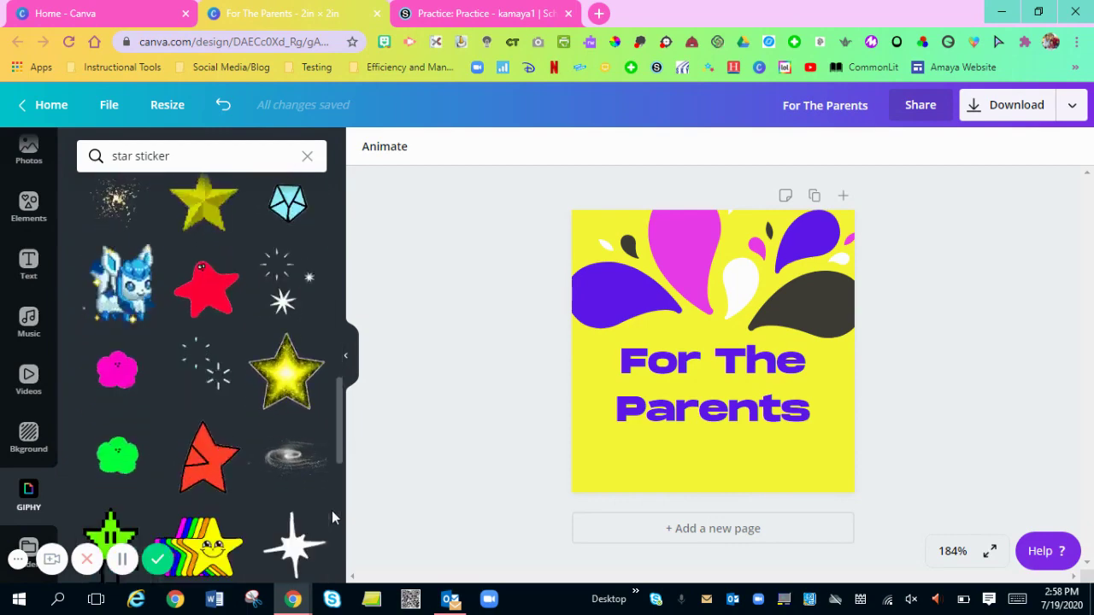
{"action": "left_click", "coordinate": [282, 282]}
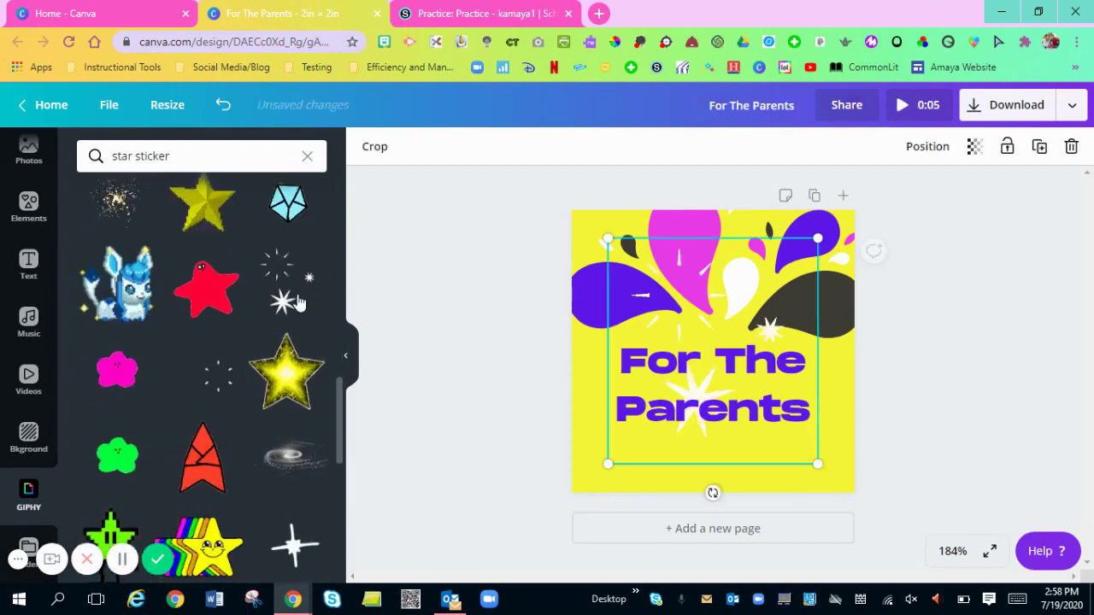
{"action": "key", "text": "Delete"}
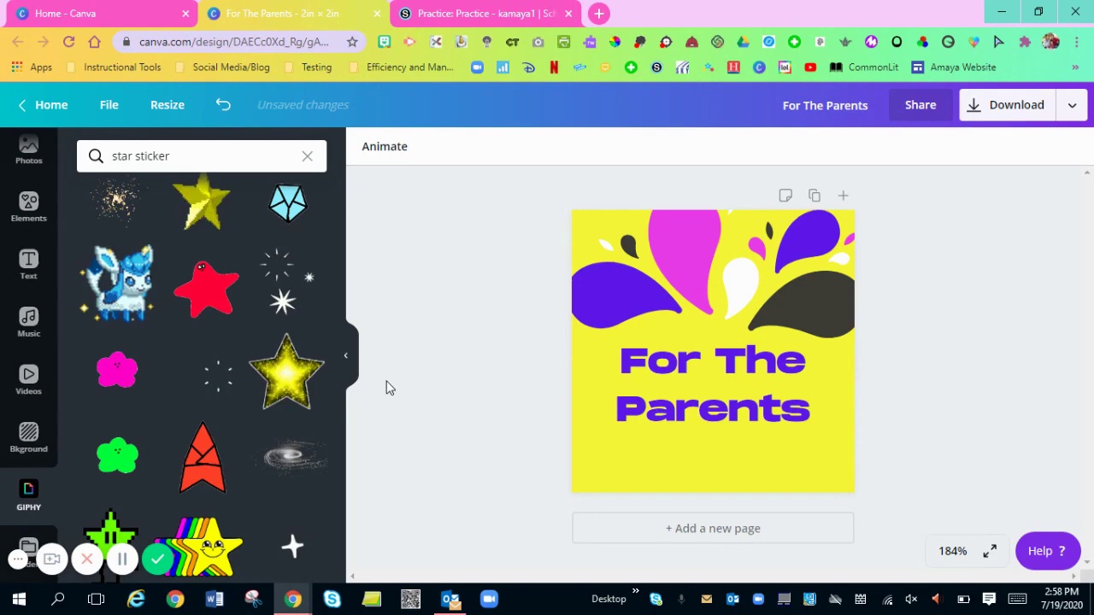
Step: Change the search to 'arrow sticker' and browse the results
{"action": "double_click", "coordinate": [127, 154]}
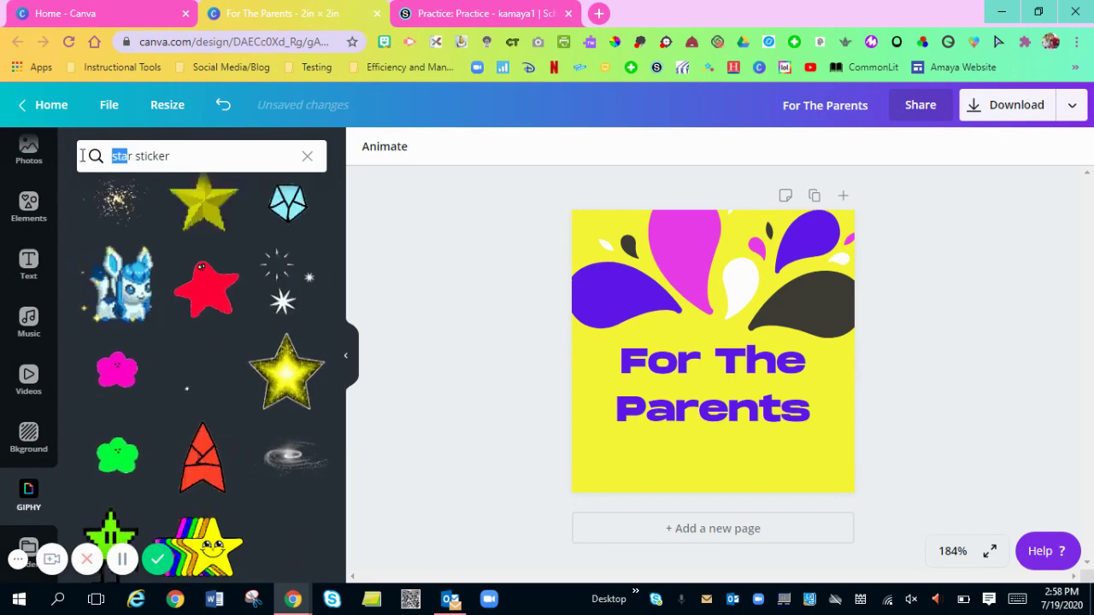
{"action": "type", "text": "arrow"}
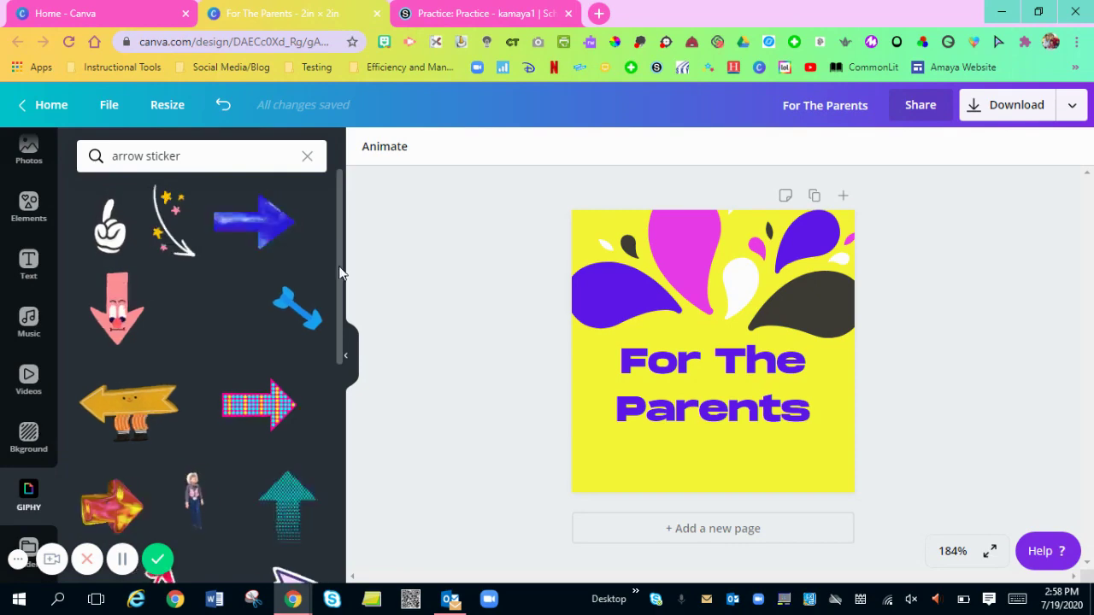
{"action": "scroll", "coordinate": [340, 394], "scroll_direction": "down", "scroll_amount": 3}
{"action": "scroll", "coordinate": [340, 393], "scroll_direction": "down", "scroll_amount": 5}
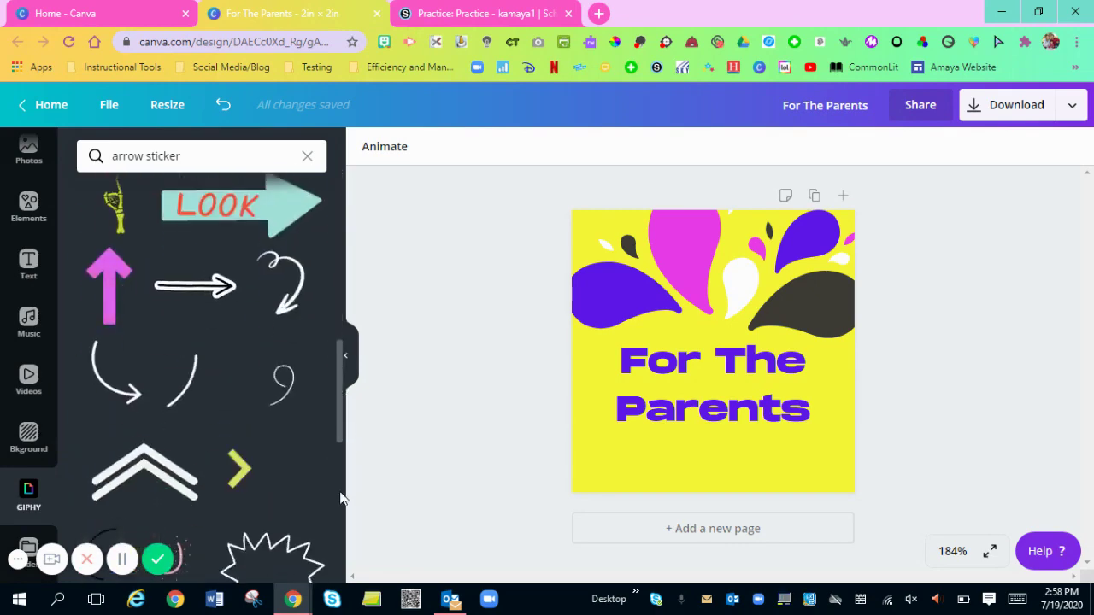
{"action": "scroll", "coordinate": [340, 499], "scroll_direction": "down", "scroll_amount": 1}
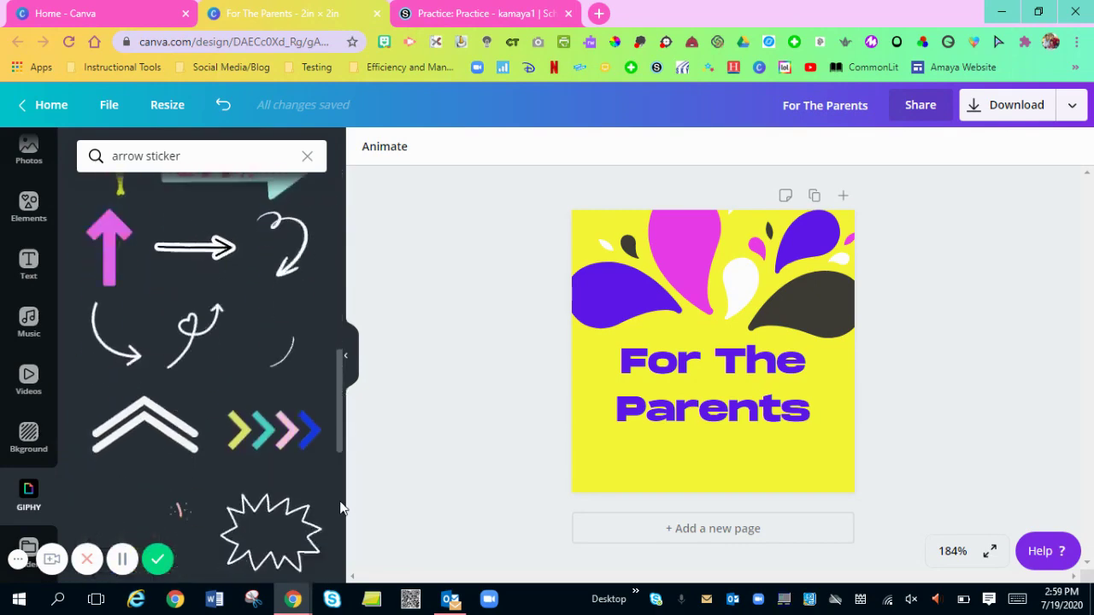
Step: Add the white double-chevron sticker, shrink it and centre it below the heading
{"action": "left_click", "coordinate": [143, 420]}
{"action": "left_click_drag", "start_coordinate": [690, 323], "coordinate": [693, 418]}
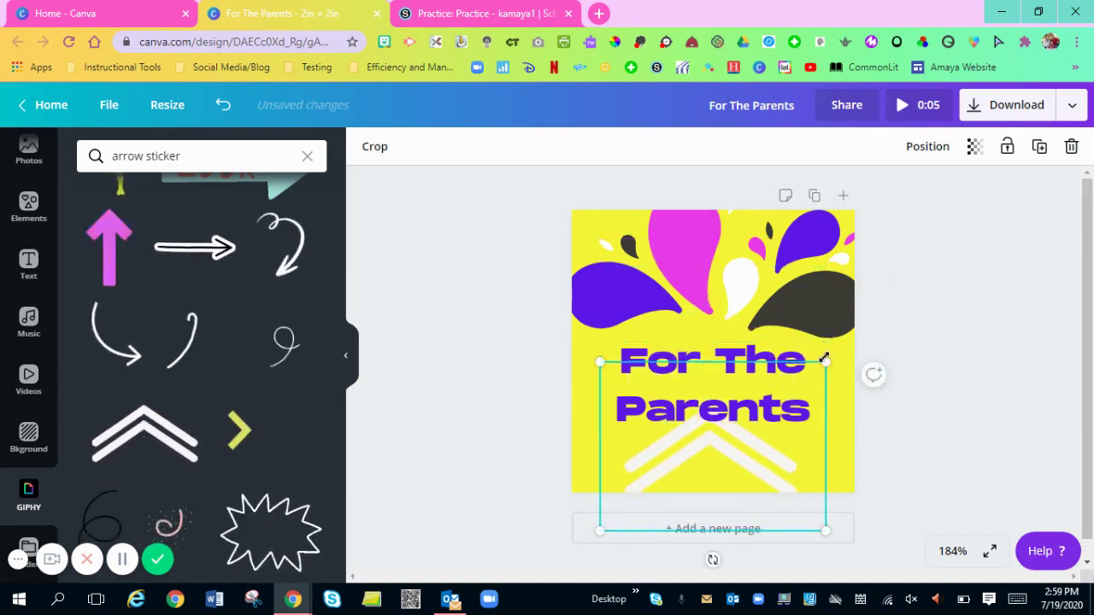
{"action": "left_click_drag", "start_coordinate": [825, 362], "coordinate": [769, 404]}
{"action": "left_click_drag", "start_coordinate": [693, 448], "coordinate": [726, 439]}
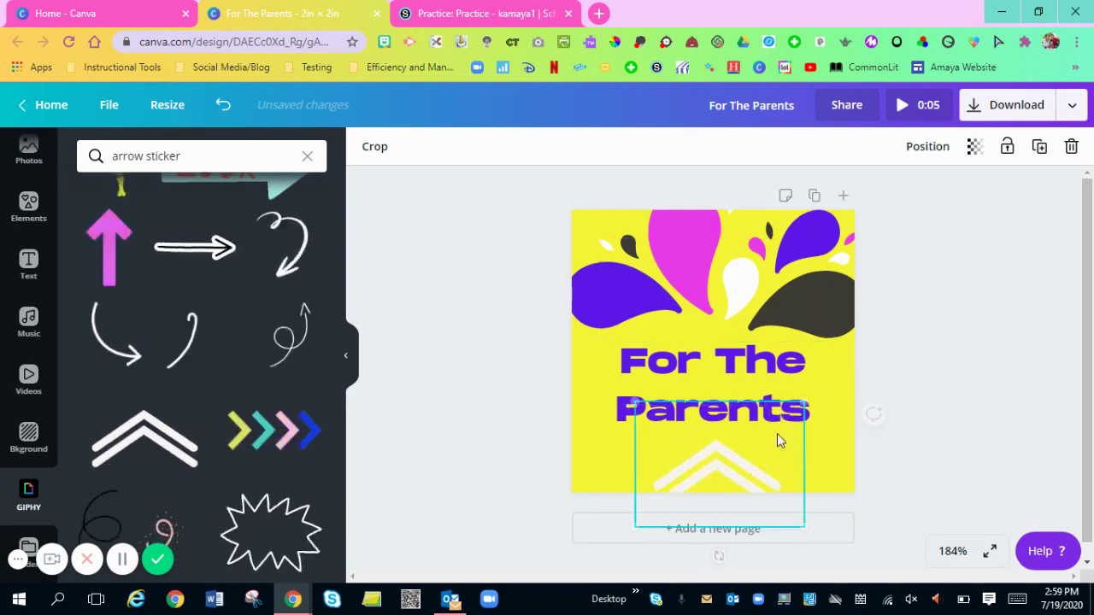
{"action": "left_click", "coordinate": [960, 412]}
{"action": "left_click_drag", "start_coordinate": [784, 385], "coordinate": [784, 375]}
{"action": "left_click", "coordinate": [904, 403]}
{"action": "left_click_drag", "start_coordinate": [700, 459], "coordinate": [695, 461]}
{"action": "left_click", "coordinate": [874, 398]}
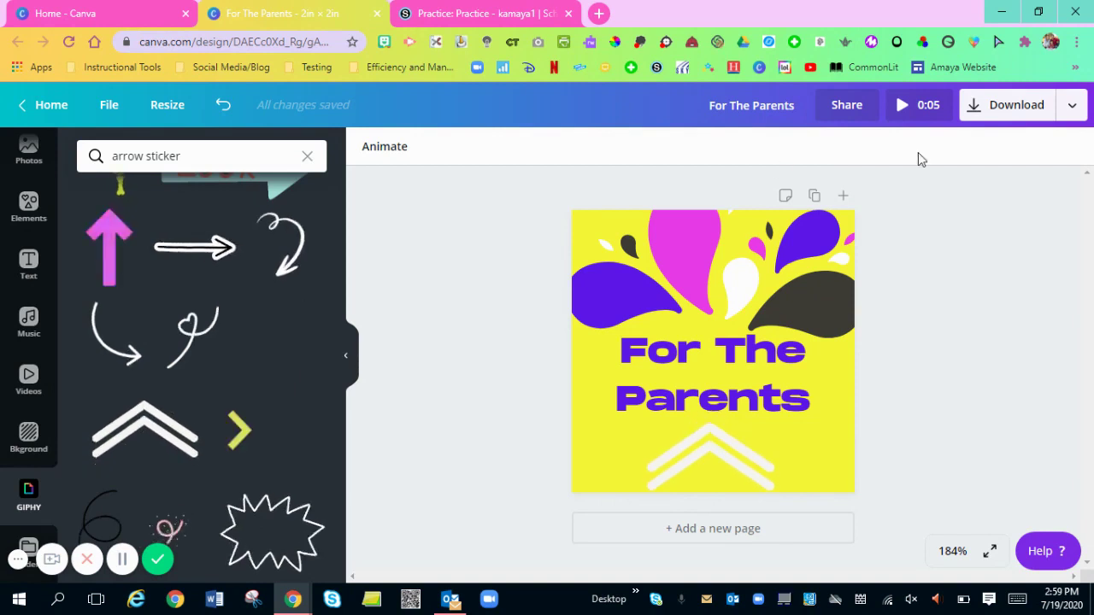
Step: Download the design as a GIF file, For The Parents.gif
{"action": "left_click", "coordinate": [1005, 124]}
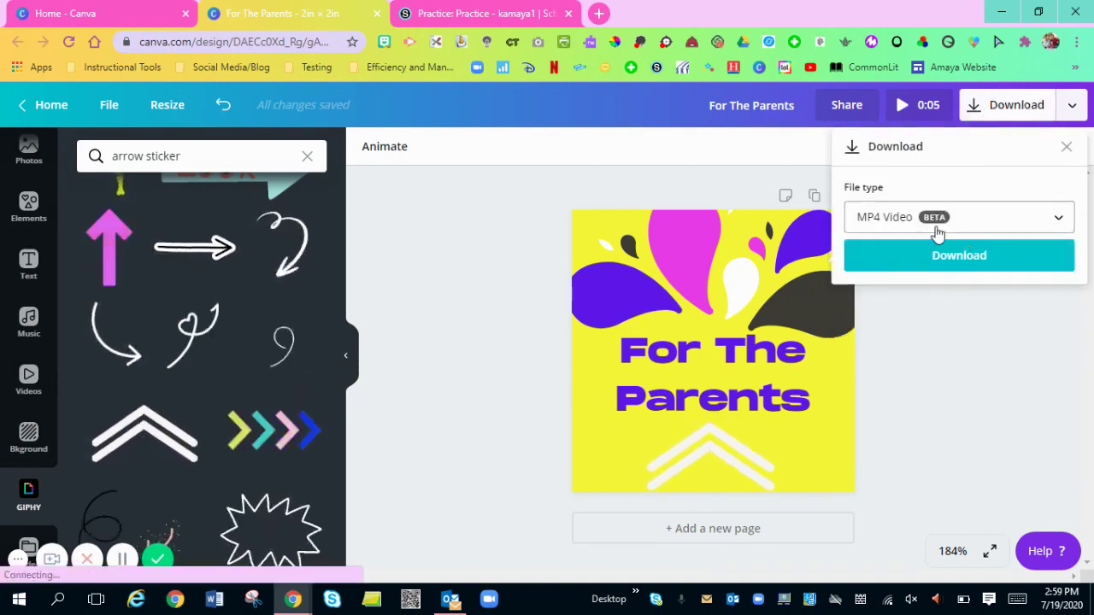
{"action": "left_click", "coordinate": [1031, 233]}
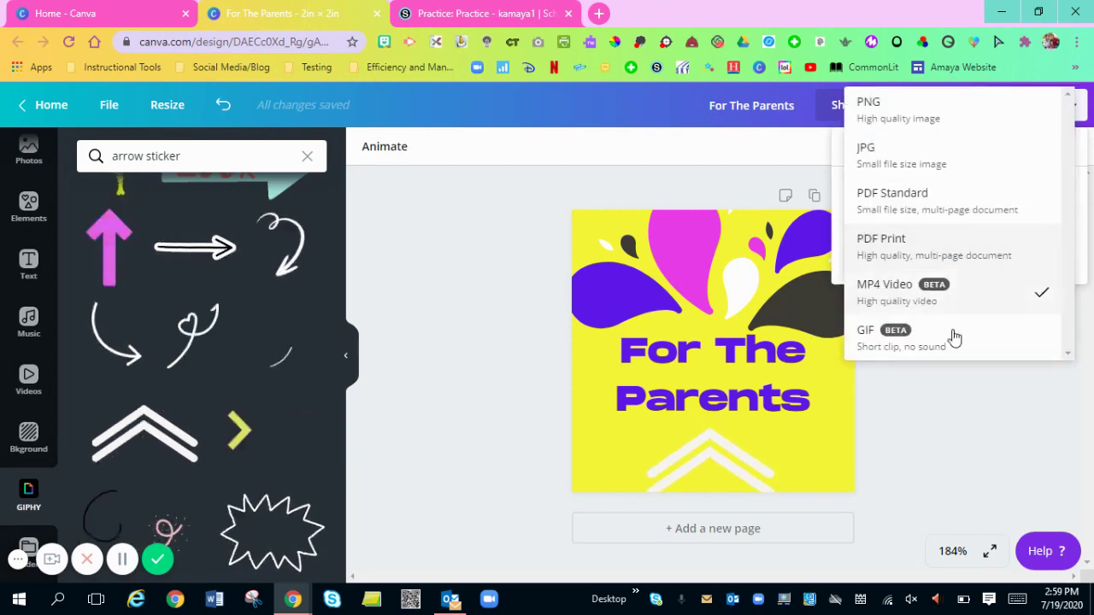
{"action": "left_click", "coordinate": [883, 347]}
{"action": "left_click", "coordinate": [957, 256]}
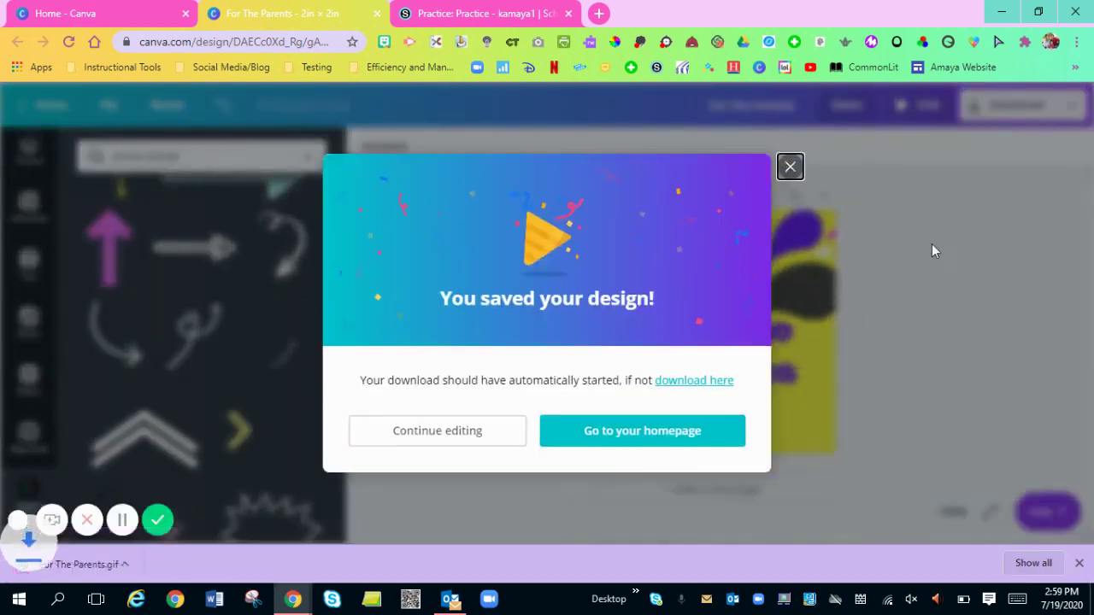
{"action": "left_click", "coordinate": [795, 175]}
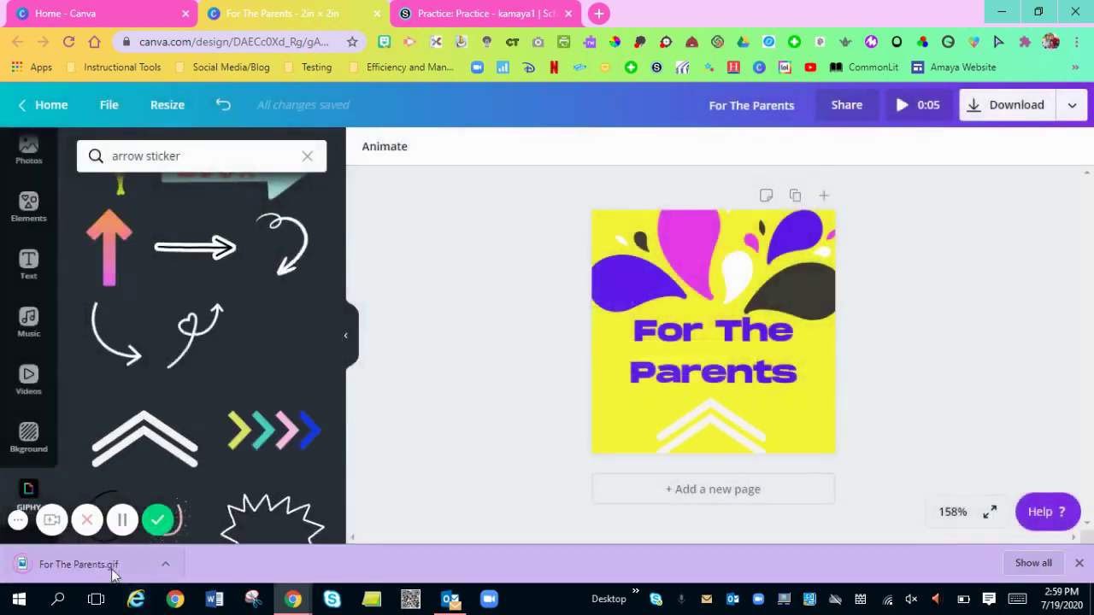
{"action": "left_click", "coordinate": [169, 571]}
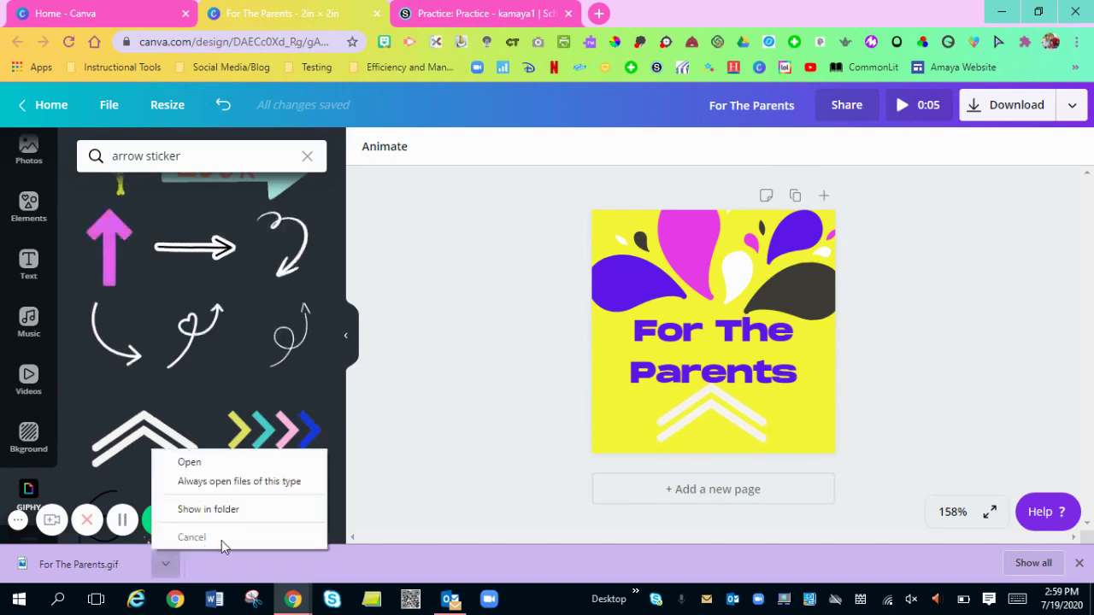
Step: Move the downloaded For The Parents GIF from Downloads into another folder, then close File Explorer
{"action": "left_click", "coordinate": [232, 517]}
{"action": "left_click_drag", "start_coordinate": [588, 485], "coordinate": [502, 214]}
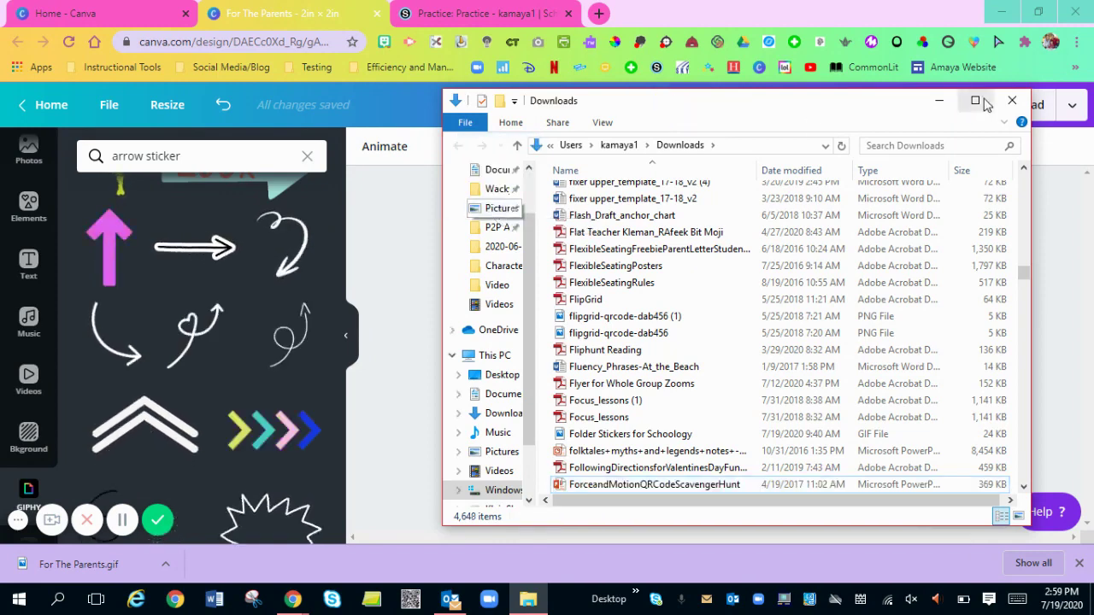
{"action": "left_click", "coordinate": [1011, 101]}
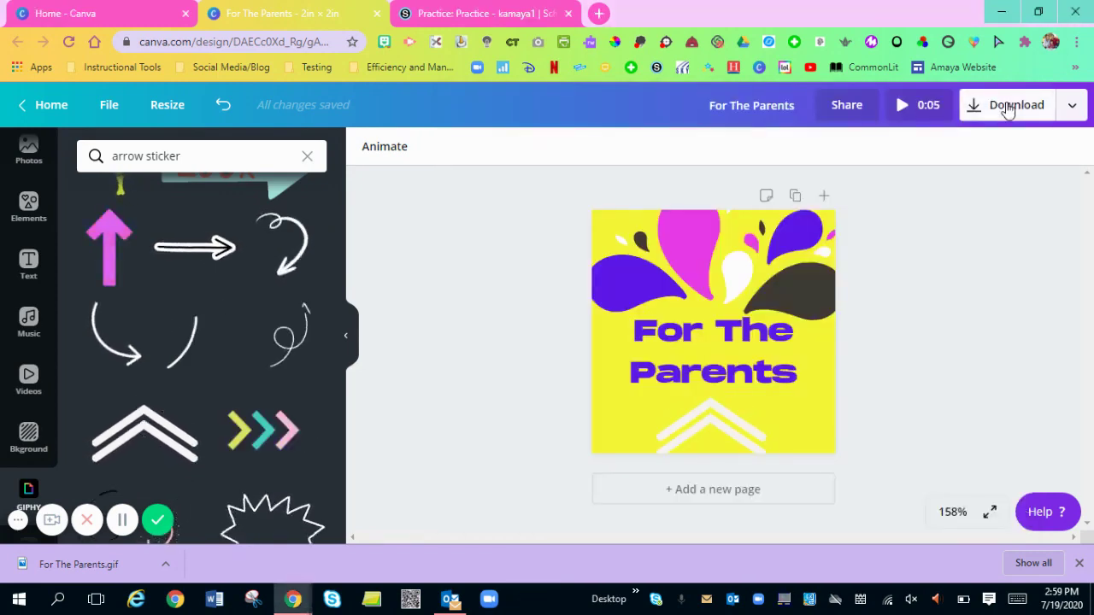
Step: Back on the Schoology course page, open the Edit Folder form for the For the Parents folder
{"action": "left_click", "coordinate": [468, 12]}
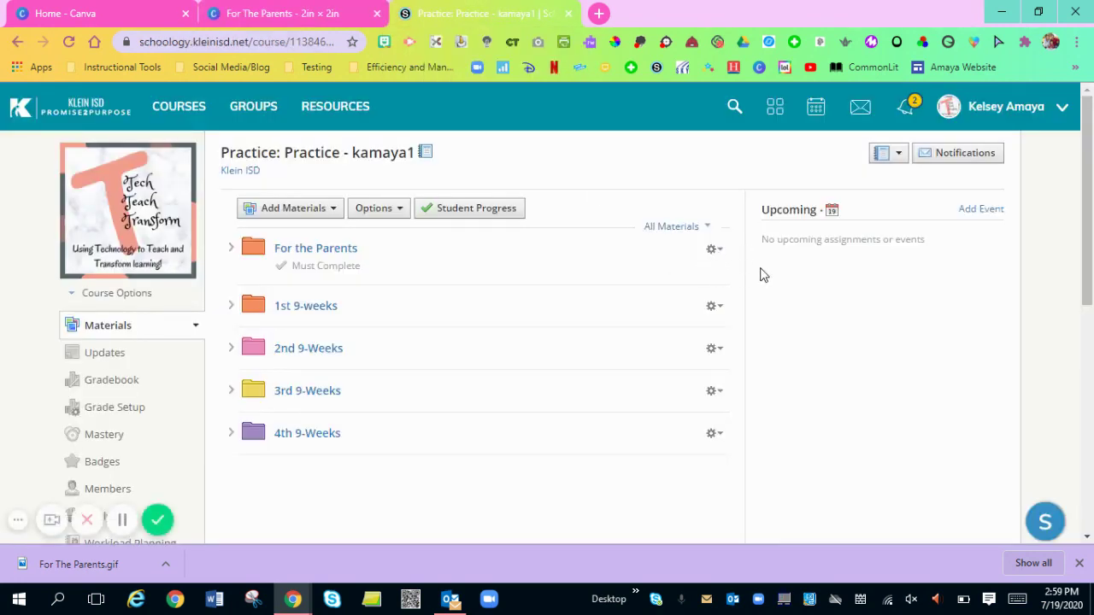
{"action": "left_click", "coordinate": [714, 250]}
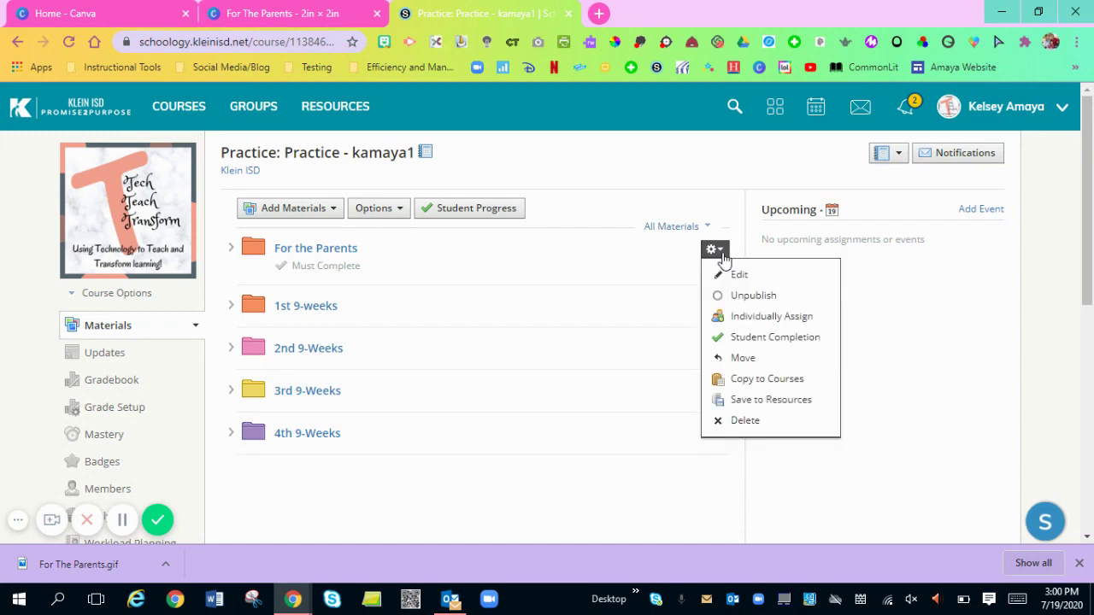
{"action": "left_click", "coordinate": [738, 275]}
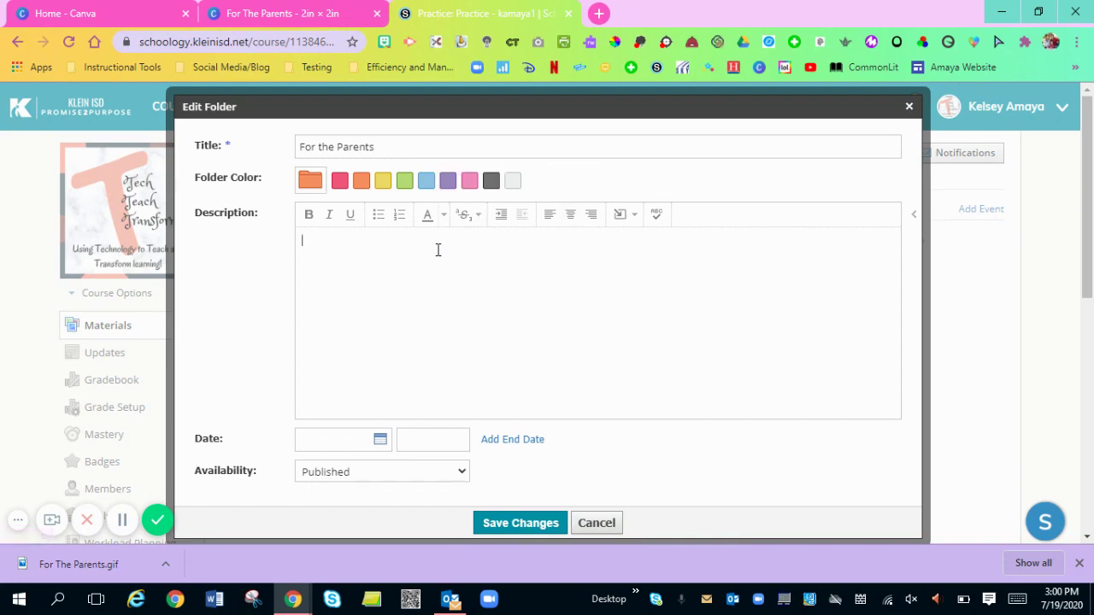
Step: Insert the For The Parents GIF into the folder description as an uploaded image file
{"action": "left_click", "coordinate": [631, 222]}
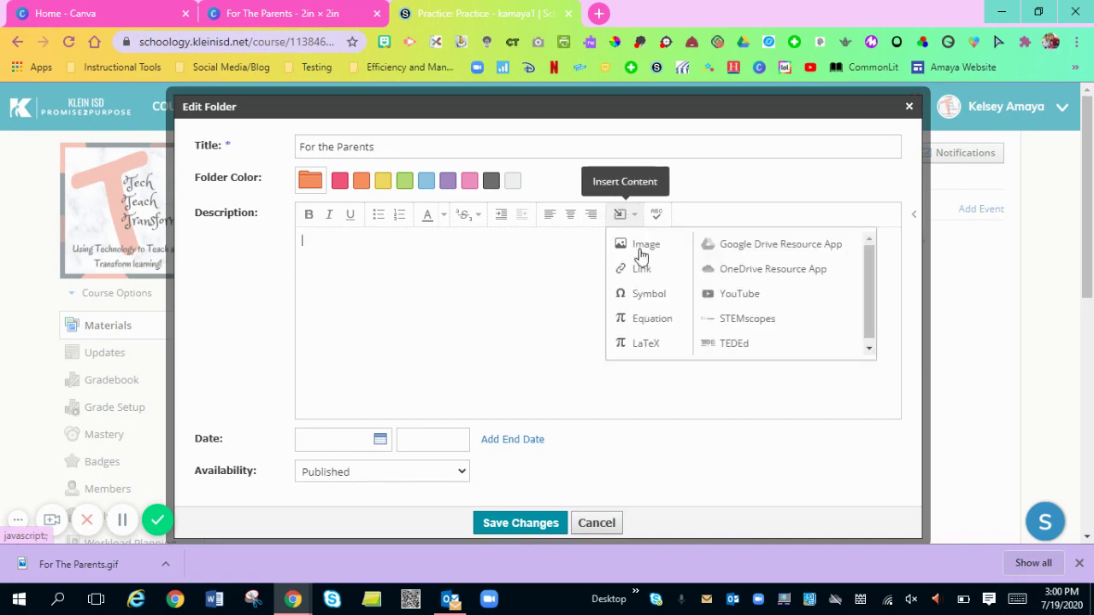
{"action": "left_click", "coordinate": [646, 248]}
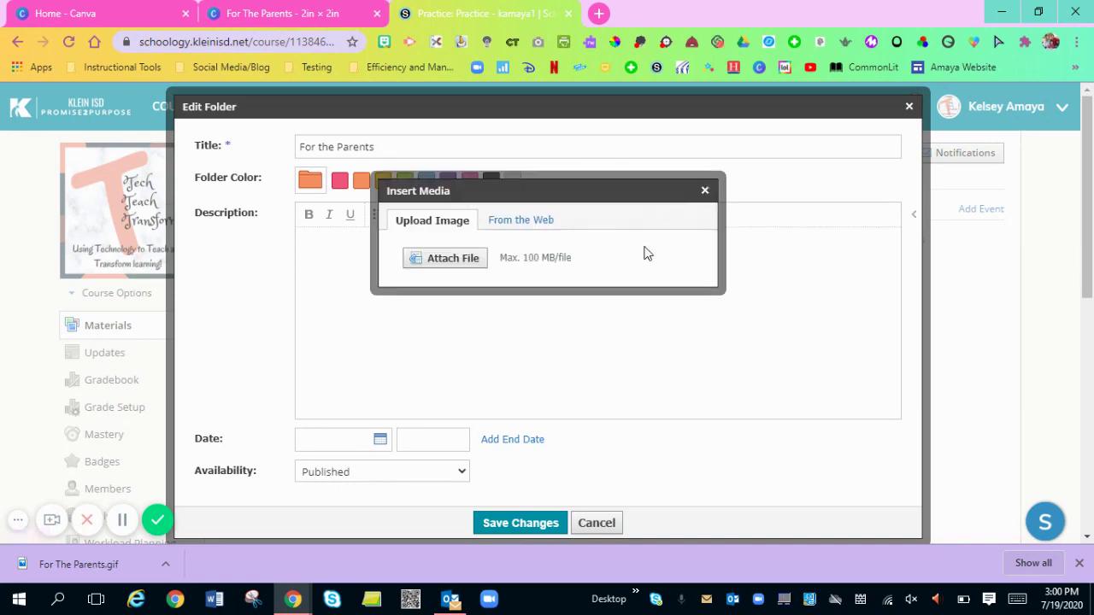
{"action": "left_click", "coordinate": [458, 263]}
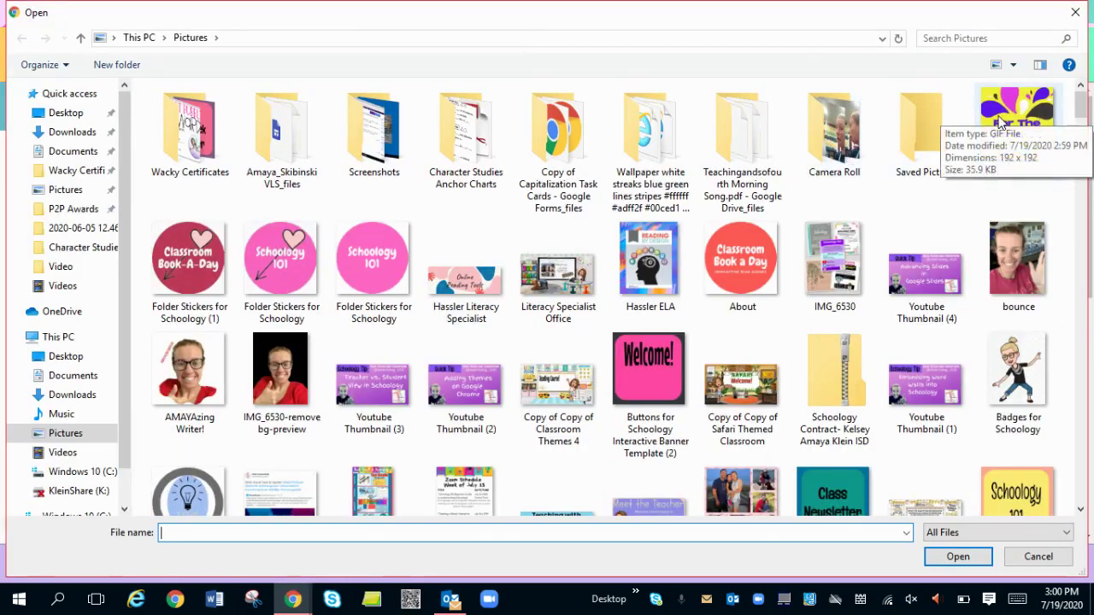
{"action": "double_click", "coordinate": [1004, 122]}
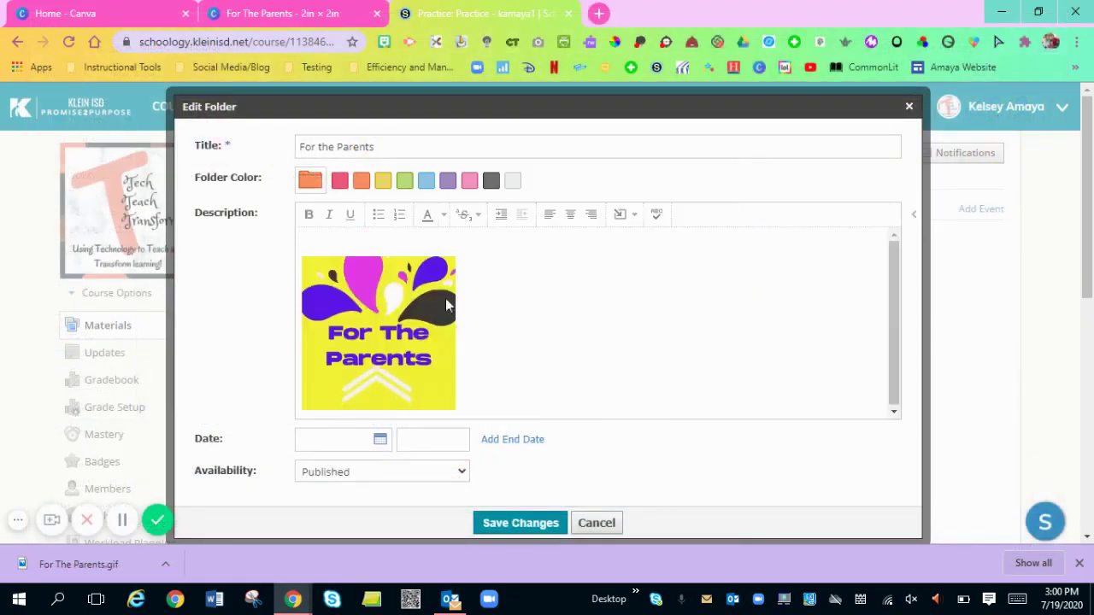
Step: Remove the blank line above the GIF and shrink the image slightly
{"action": "left_click", "coordinate": [415, 306]}
{"action": "left_click", "coordinate": [399, 239]}
{"action": "key", "text": "Delete"}
{"action": "left_click", "coordinate": [405, 294]}
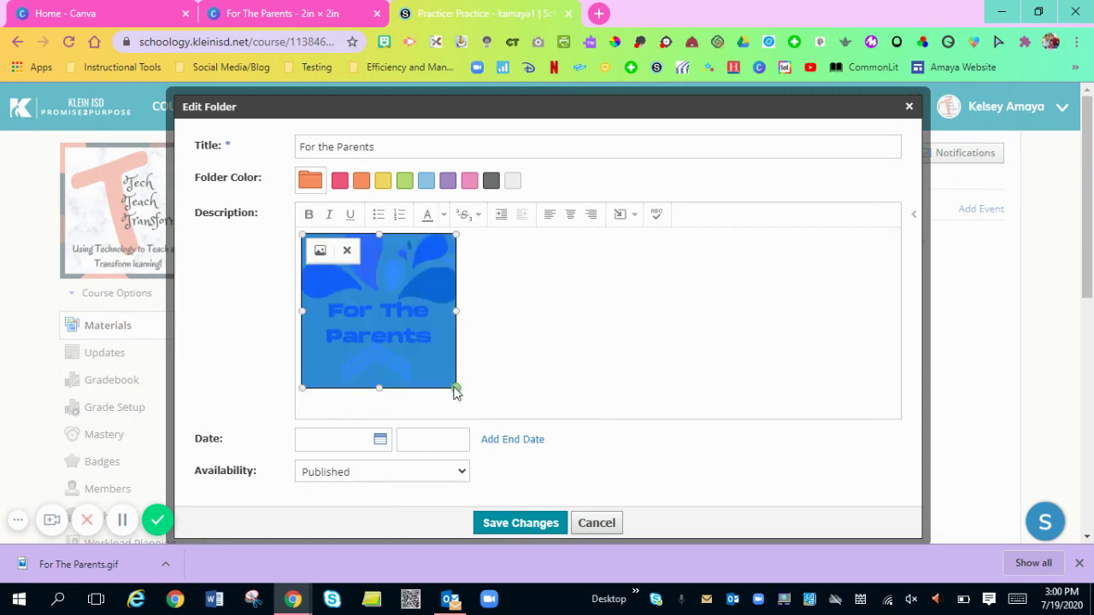
{"action": "left_click_drag", "start_coordinate": [456, 390], "coordinate": [426, 358]}
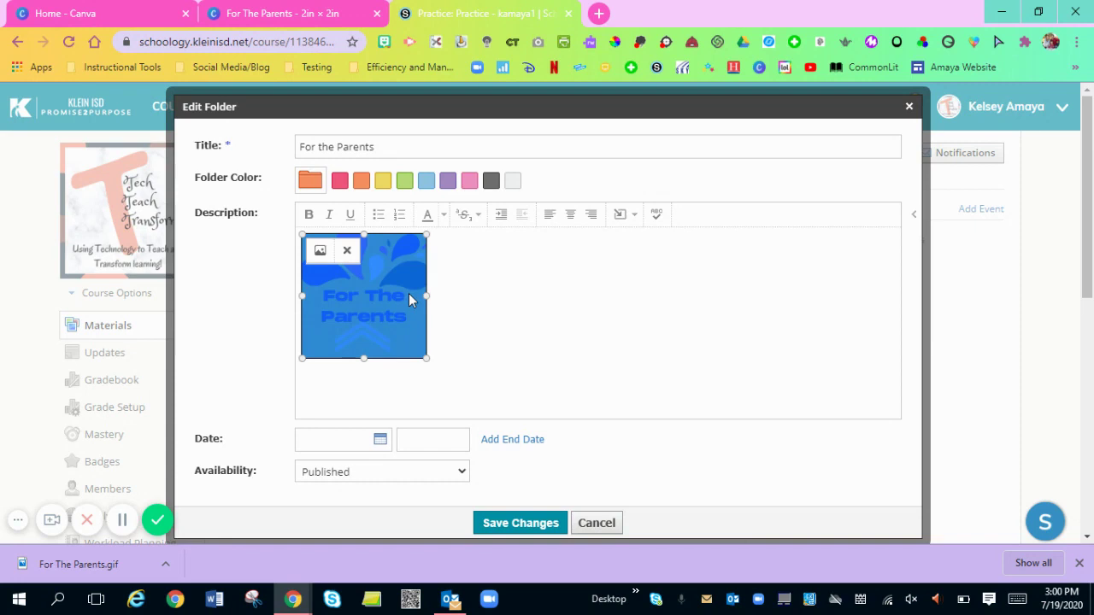
Step: Save the Edit Folder changes with the embedded For The Parents GIF
{"action": "left_click", "coordinate": [505, 522]}
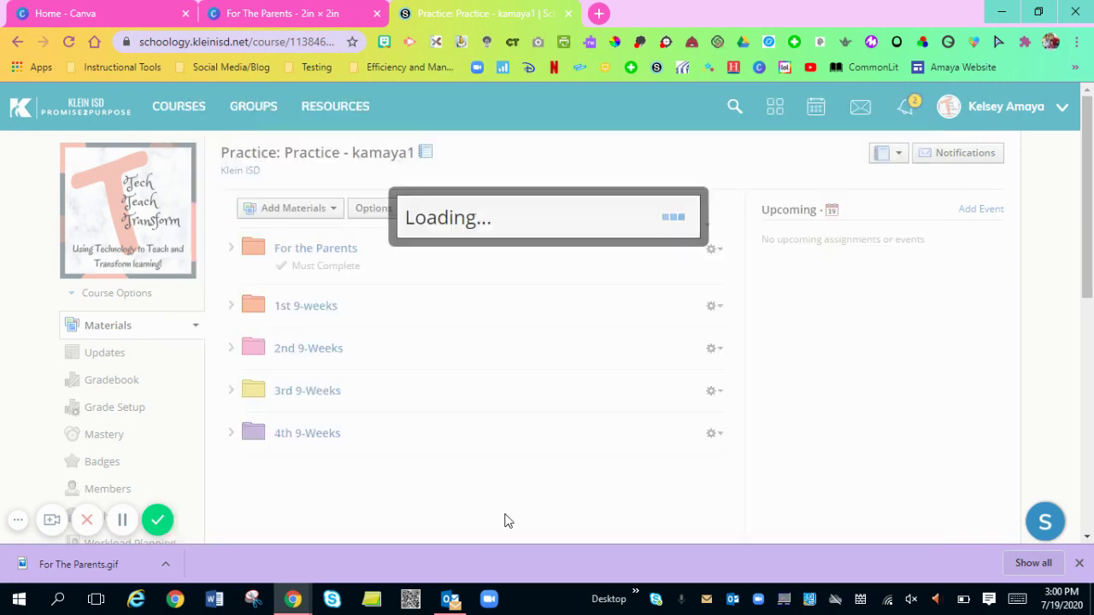